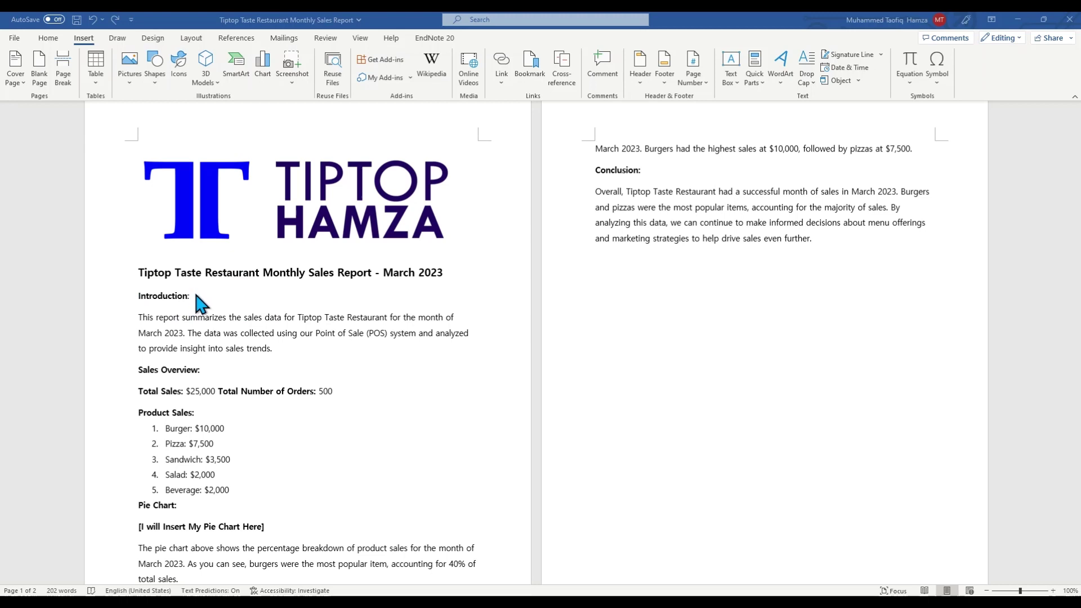
# Delete the '[I will Insert My Pie Chart Here]' placeholder text, leaving an empty line
pyautogui.scroll(-5, 320, 440)
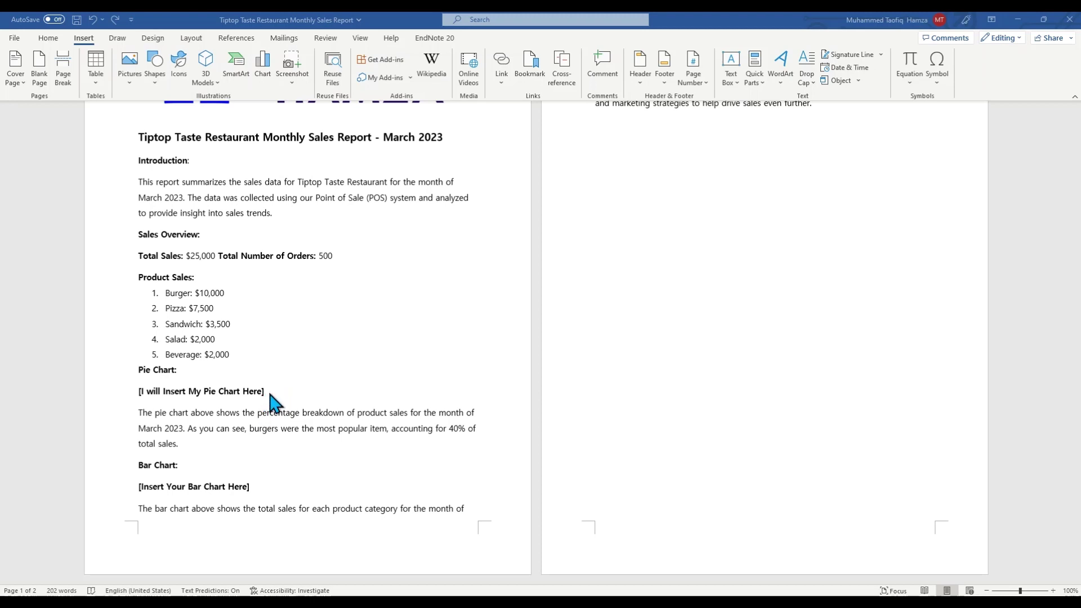
pyautogui.moveTo(264, 391); pyautogui.dragTo(140, 393)
pyautogui.press('Delete')
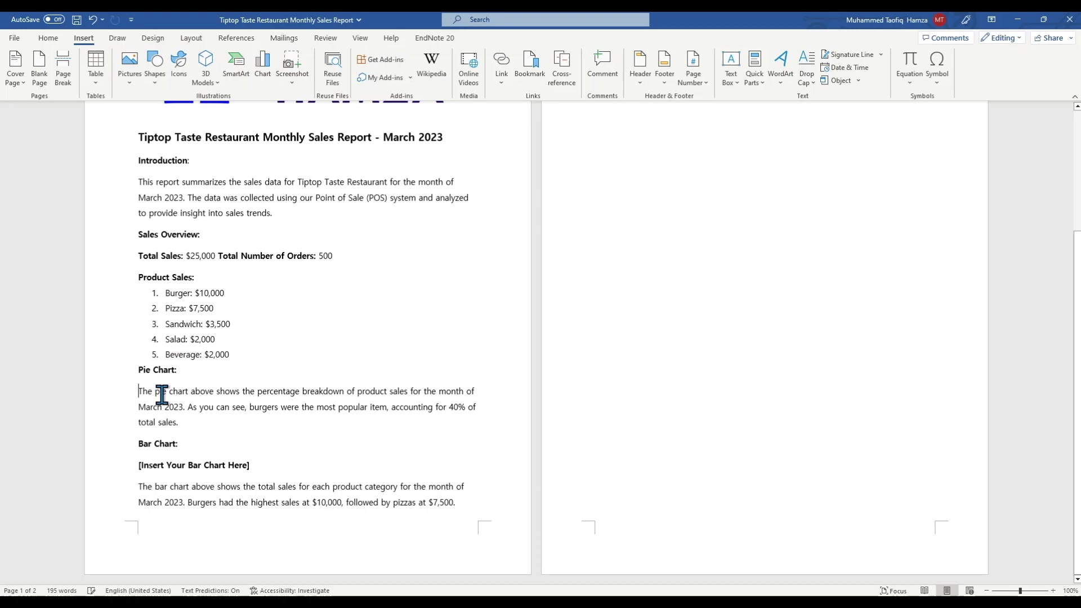
pyautogui.press('Return')
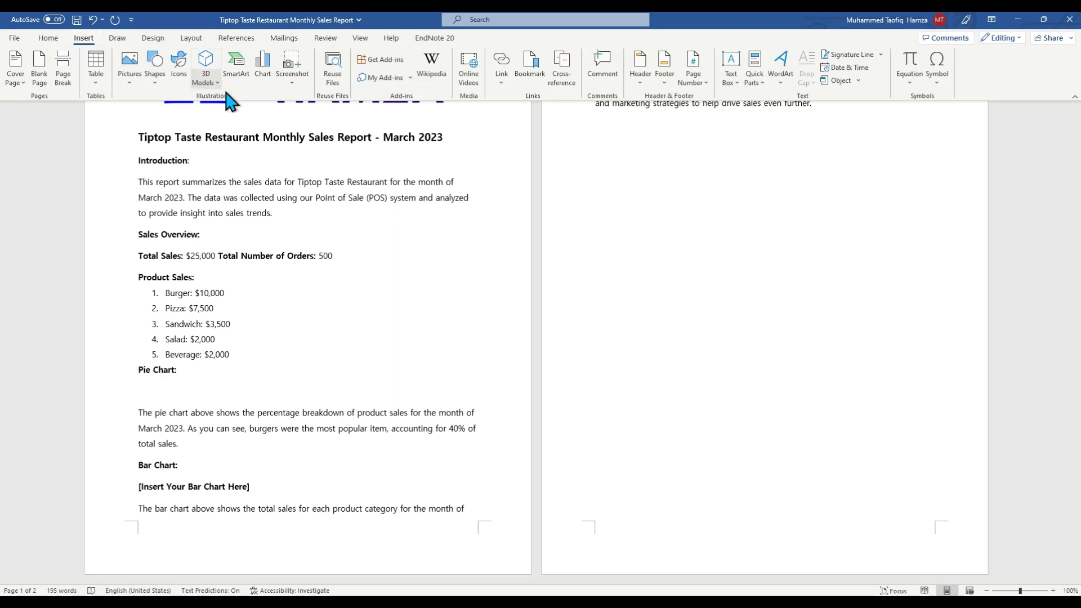
# Insert a Pie > Doughnut chart below the Pie Chart heading
pyautogui.click(250, 89)
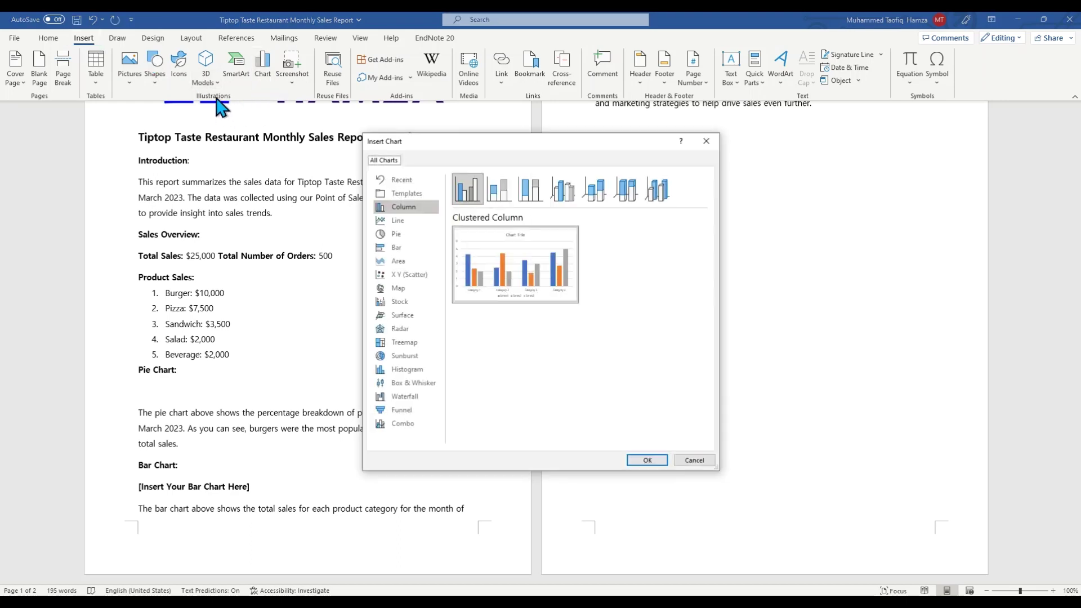
pyautogui.moveTo(543, 273)
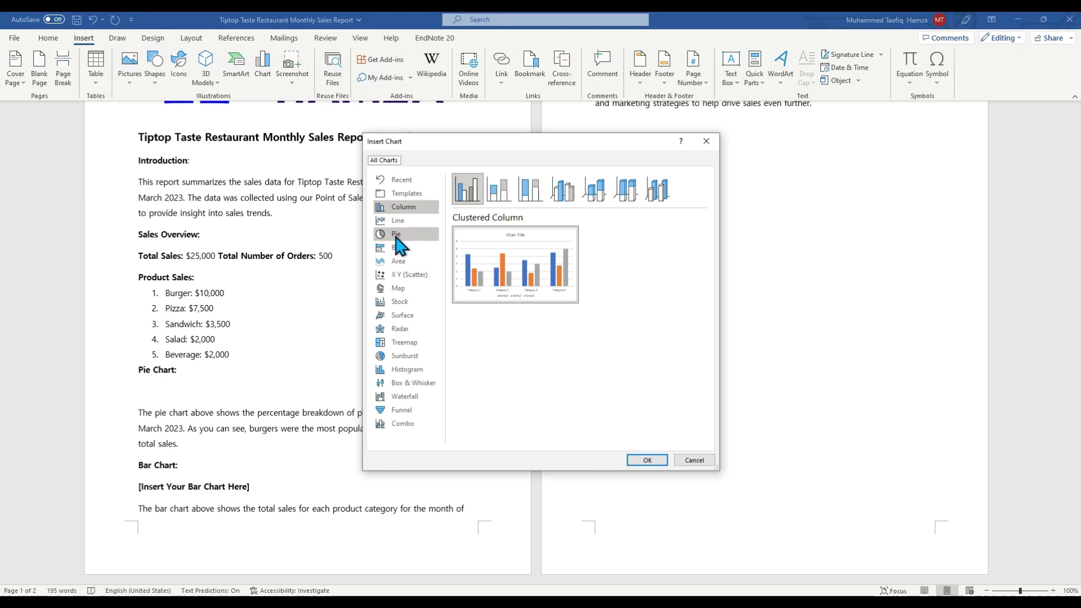
pyautogui.click(396, 237)
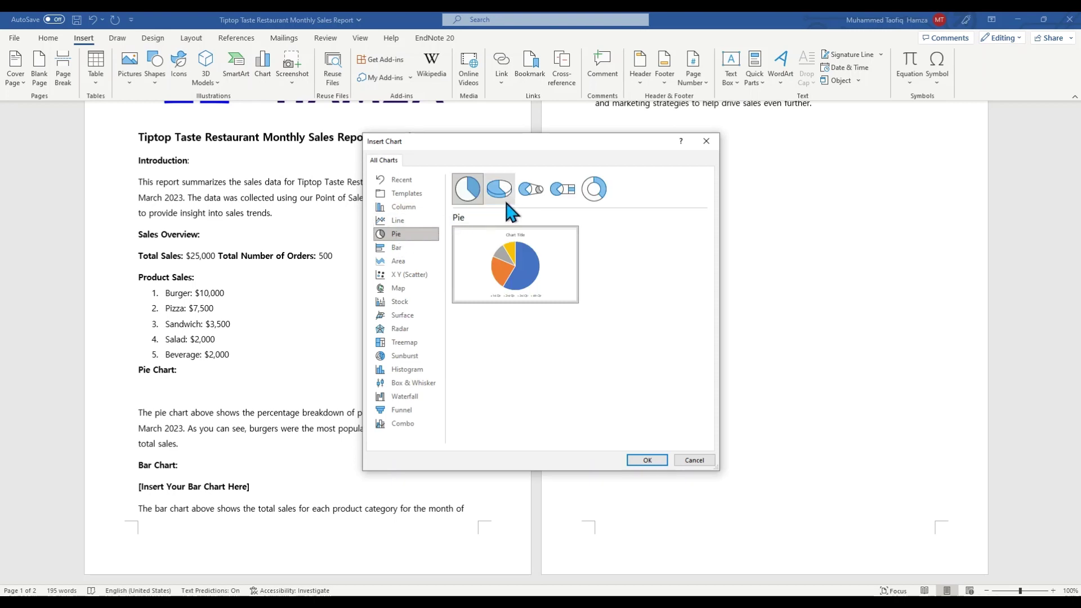
pyautogui.click(596, 191)
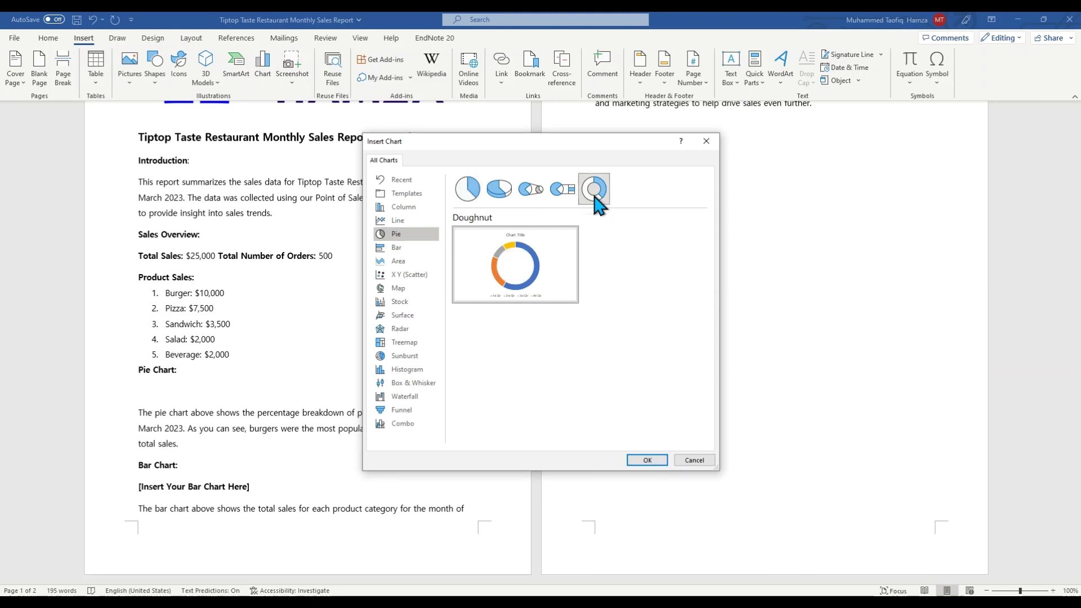
pyautogui.click(647, 461)
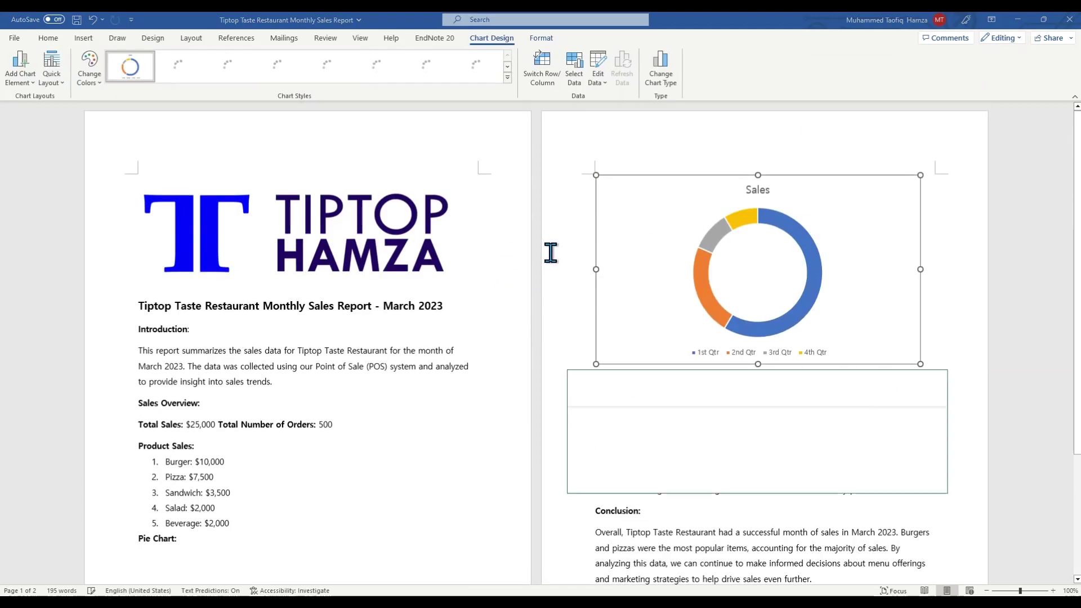
# Change the data sheet's B1 header from Sales to Product Sales and enlarge the sheet
pyautogui.moveTo(761, 387); pyautogui.dragTo(688, 306)
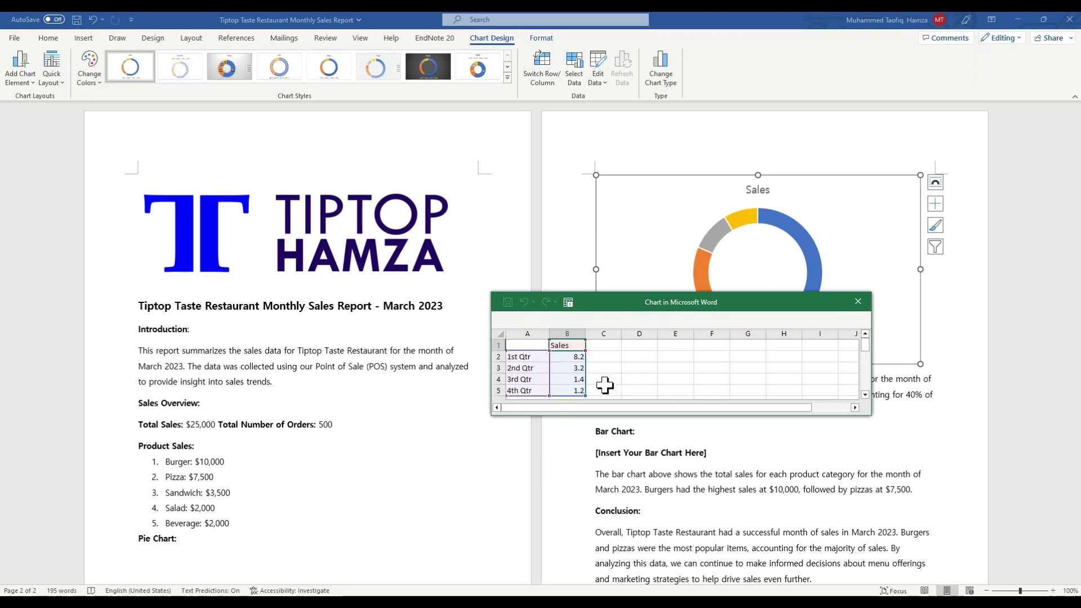
pyautogui.click(524, 359)
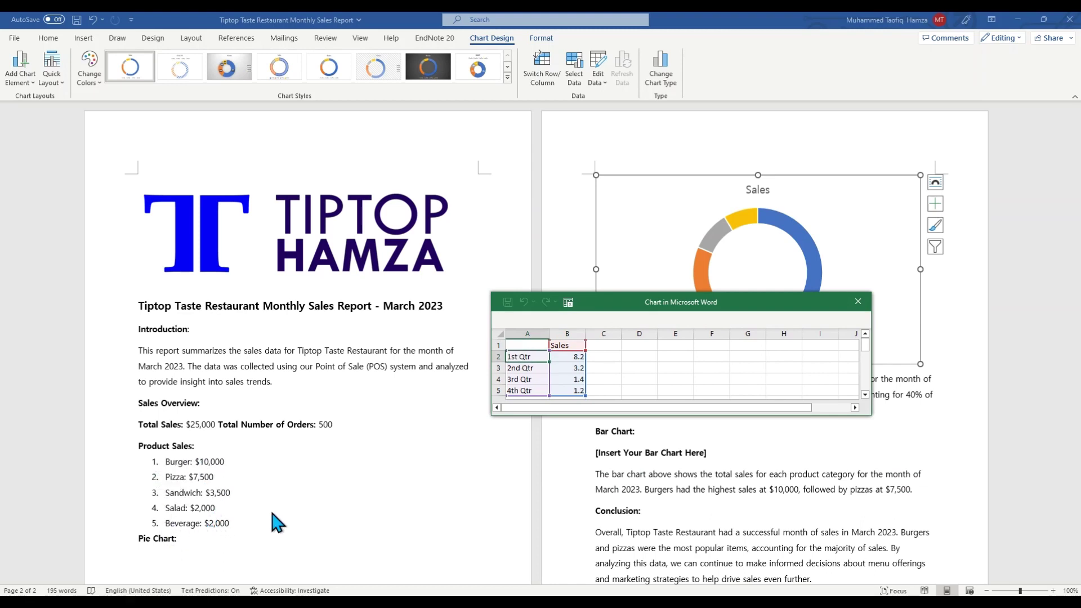
pyautogui.click(555, 347)
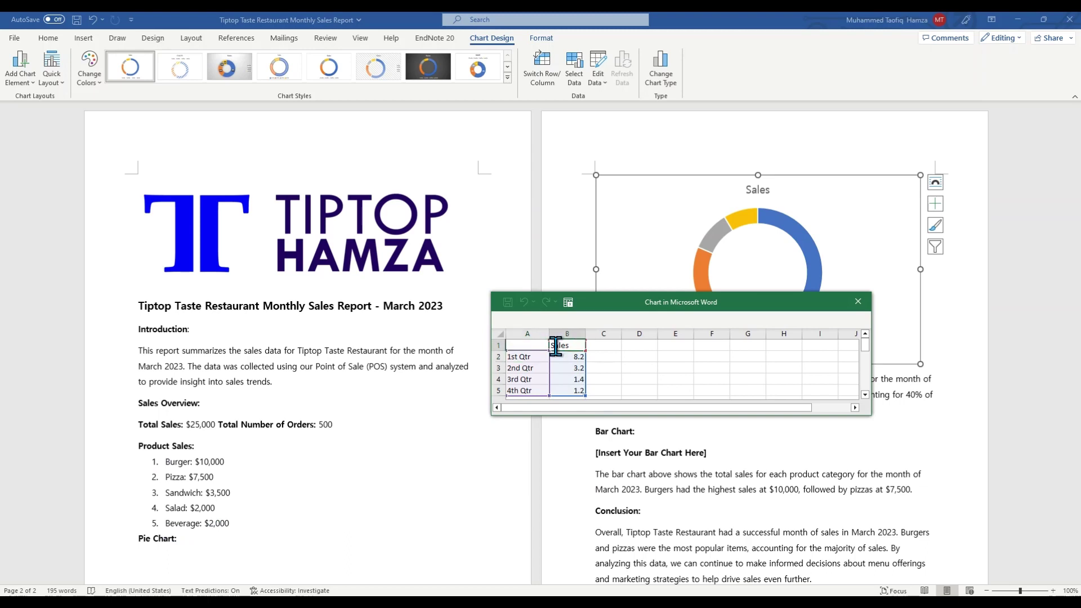
pyautogui.click(557, 348)
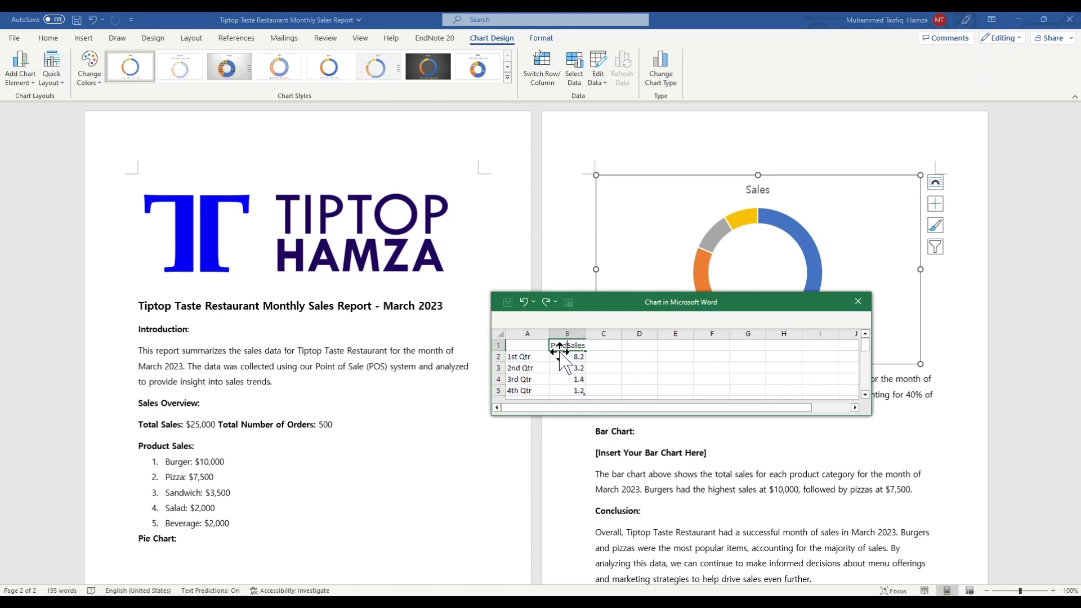
pyautogui.write('Product')
pyautogui.click(519, 357)
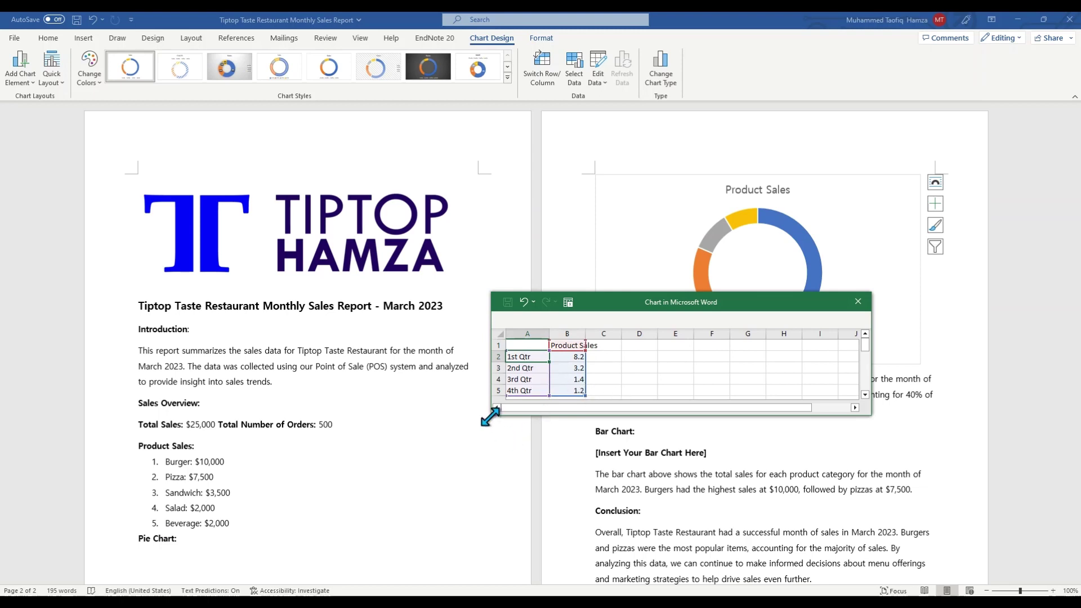
pyautogui.moveTo(491, 416); pyautogui.dragTo(471, 472)
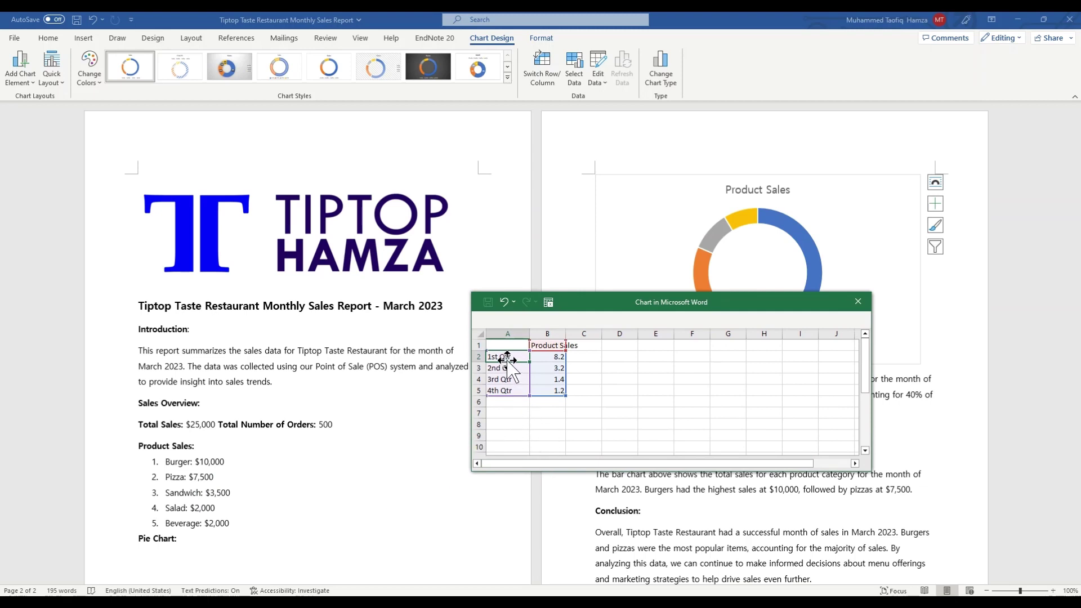
# Enter Burger 10000, Pizza 7500 and Sandwich 3500 as the chart's data rows
pyautogui.write('Burger')
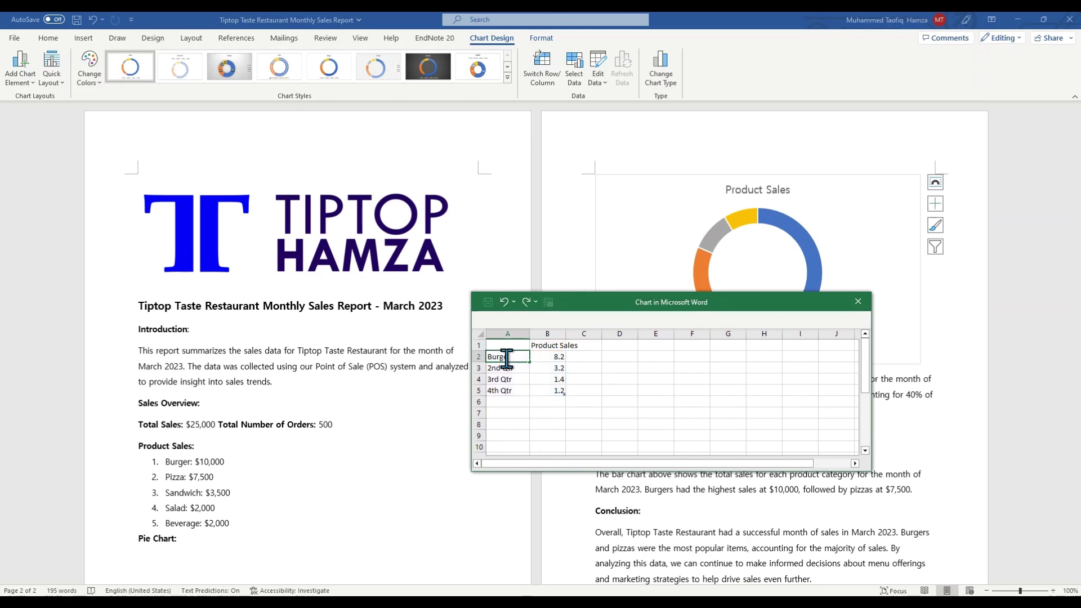
pyautogui.press('Tab')
pyautogui.write('10')
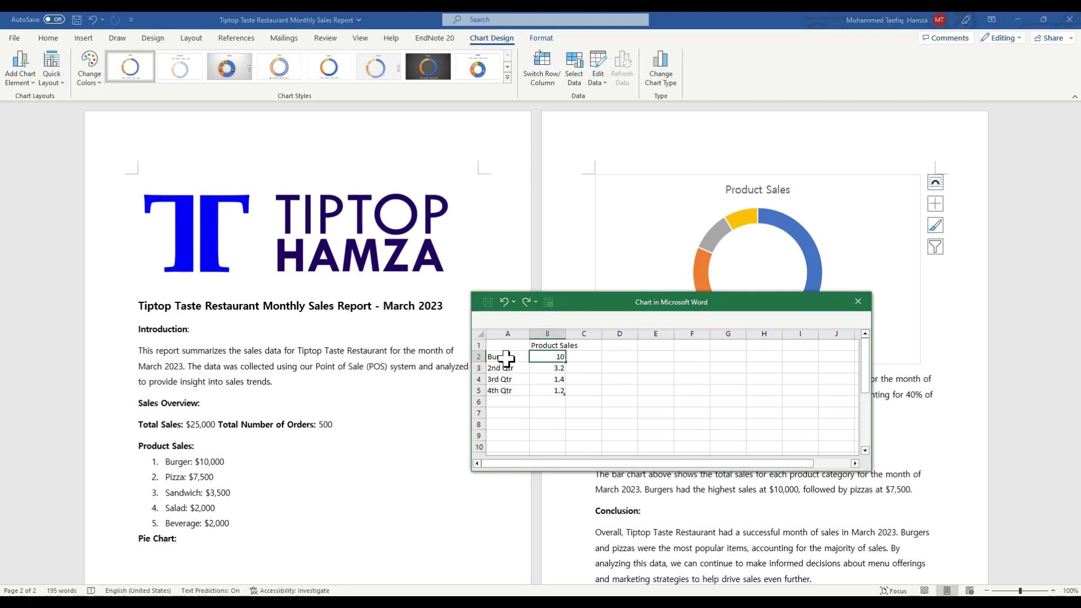
pyautogui.press('Return')
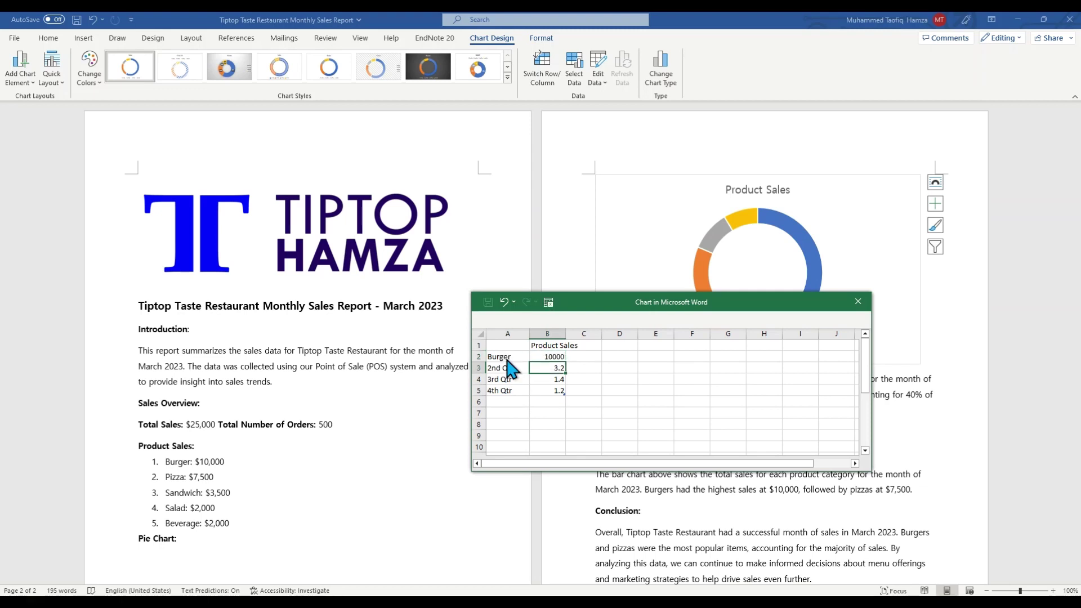
pyautogui.write('Pi')
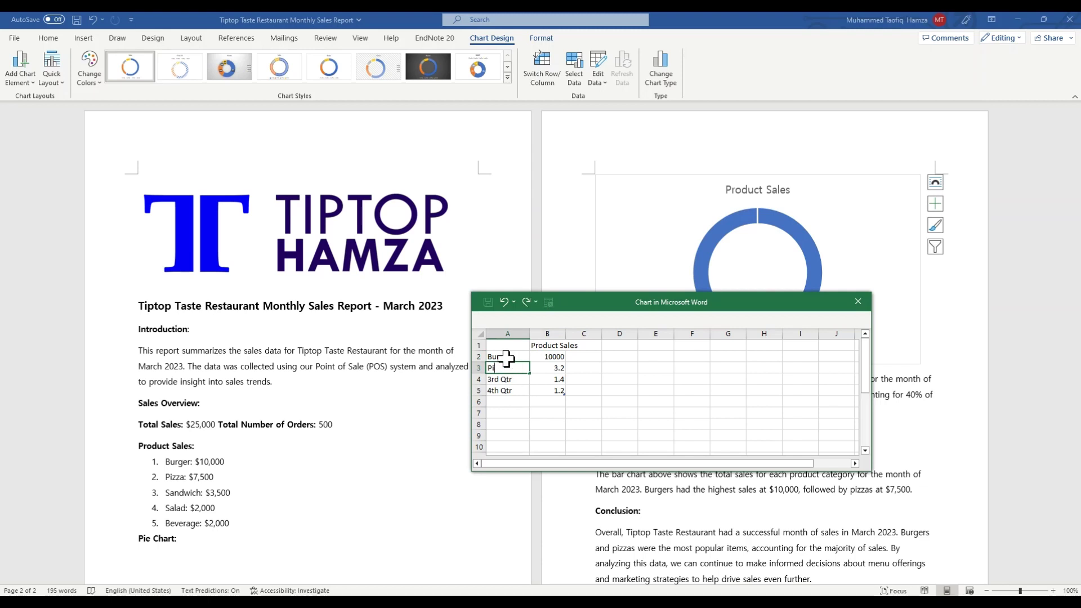
pyautogui.write('zza')
pyautogui.press('Tab')
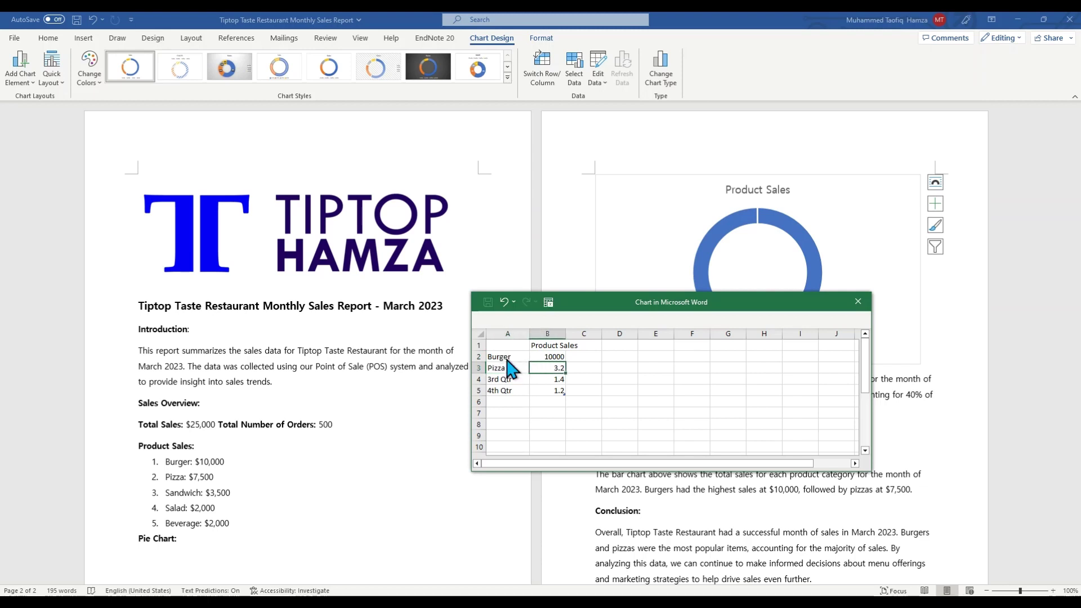
pyautogui.write('7500')
pyautogui.press('Return')
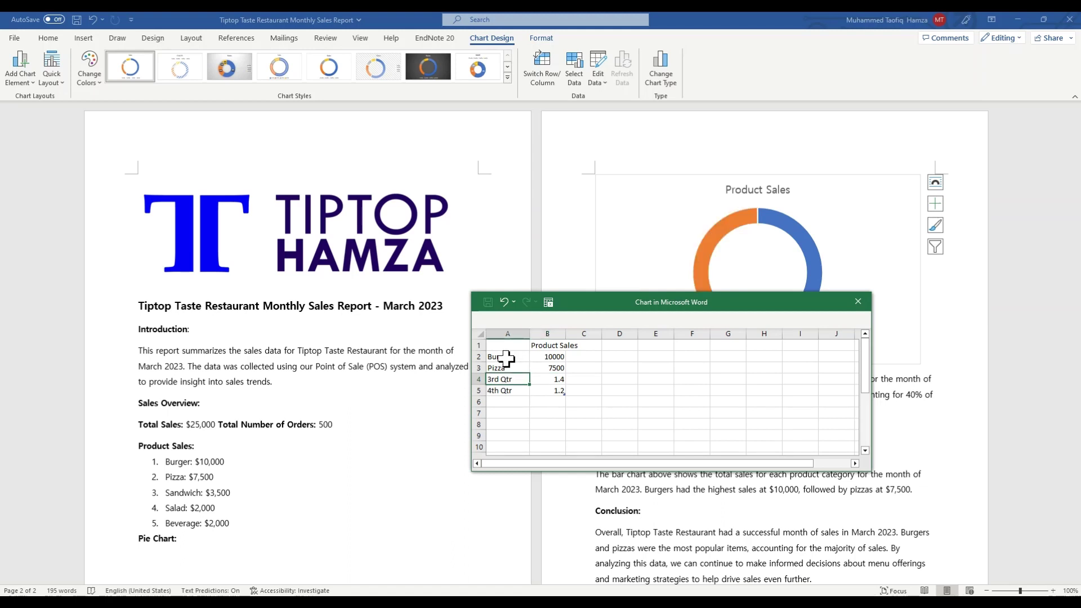
pyautogui.write('Sandwich')
pyautogui.press('Tab')
pyautogui.write('3')
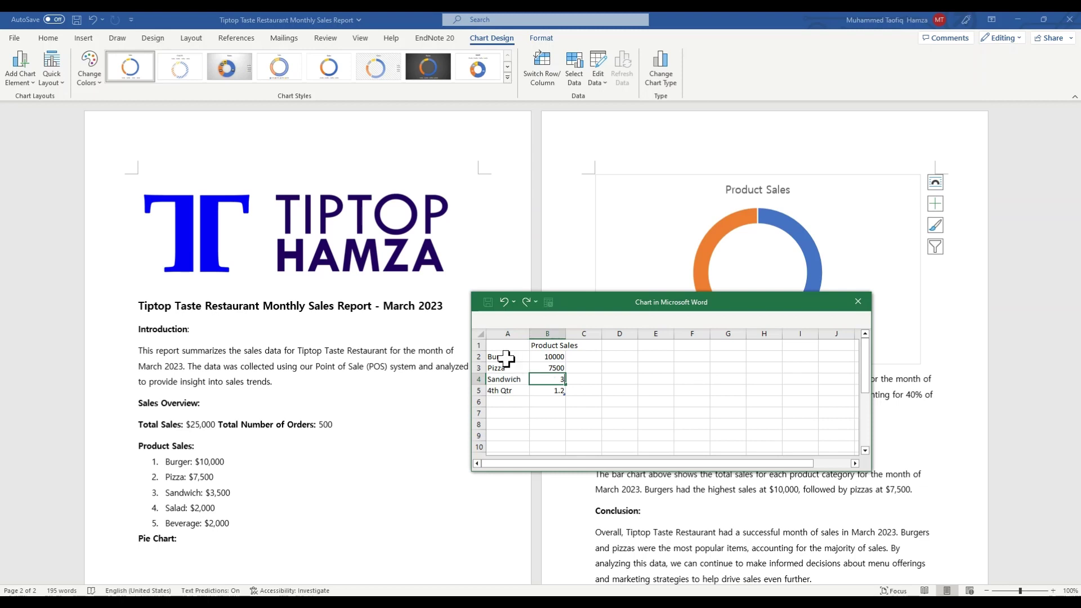
pyautogui.press('Return')
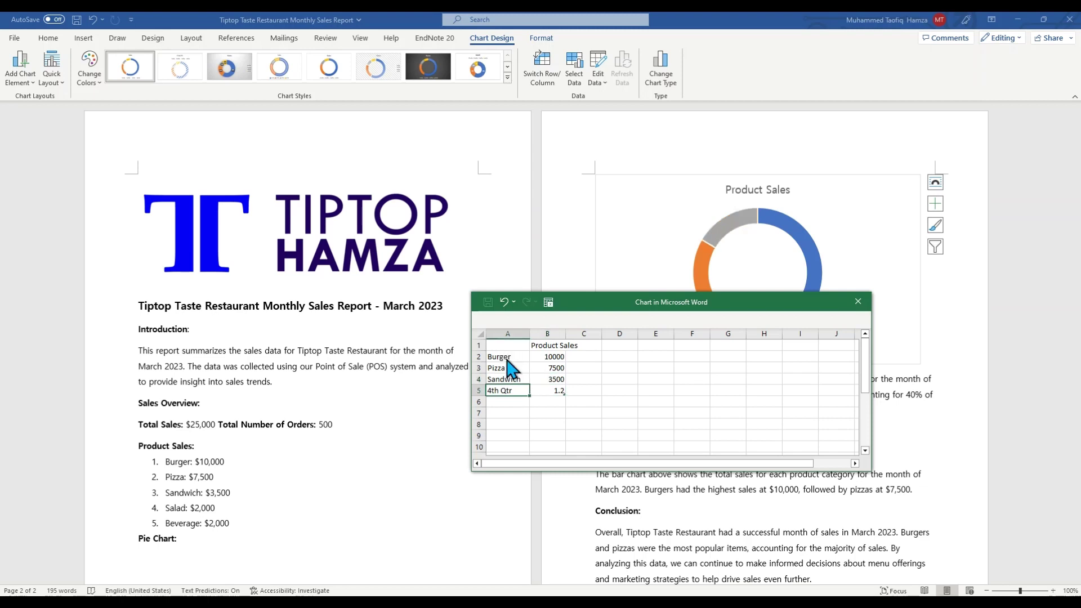
# Add Salad at 2000 and a new Beverage row at 2000
pyautogui.write('Sal')
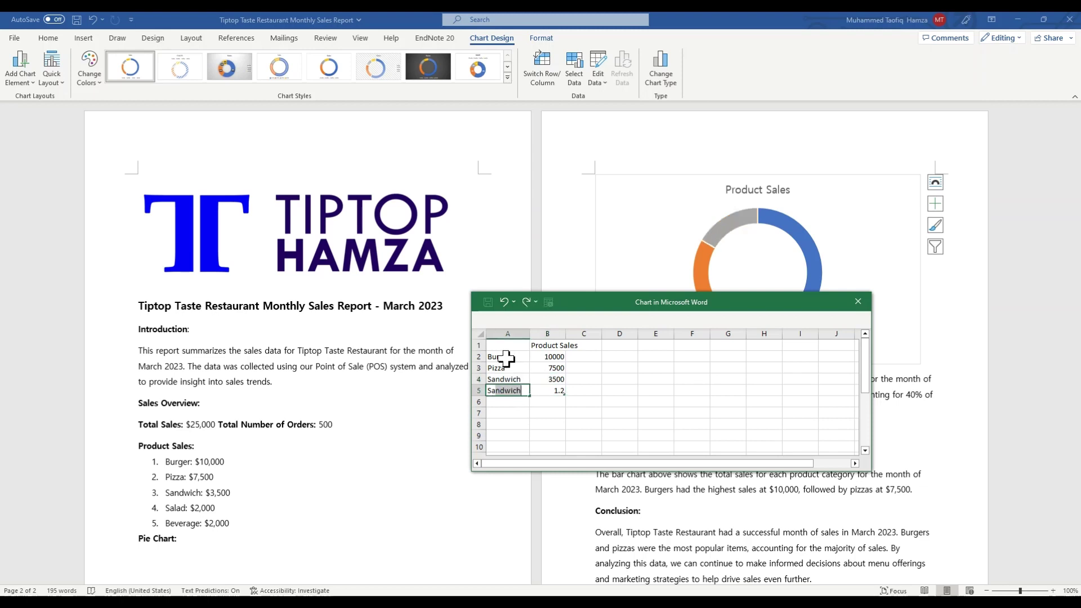
pyautogui.write('ad')
pyautogui.press('Tab')
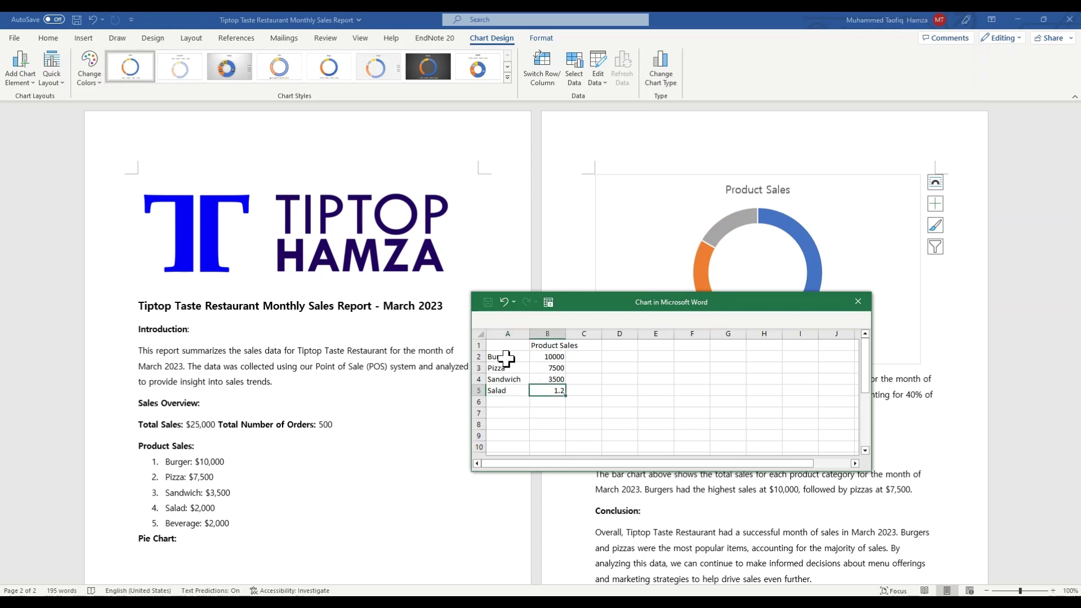
pyautogui.write('3')
pyautogui.write('000')
pyautogui.press('Return')
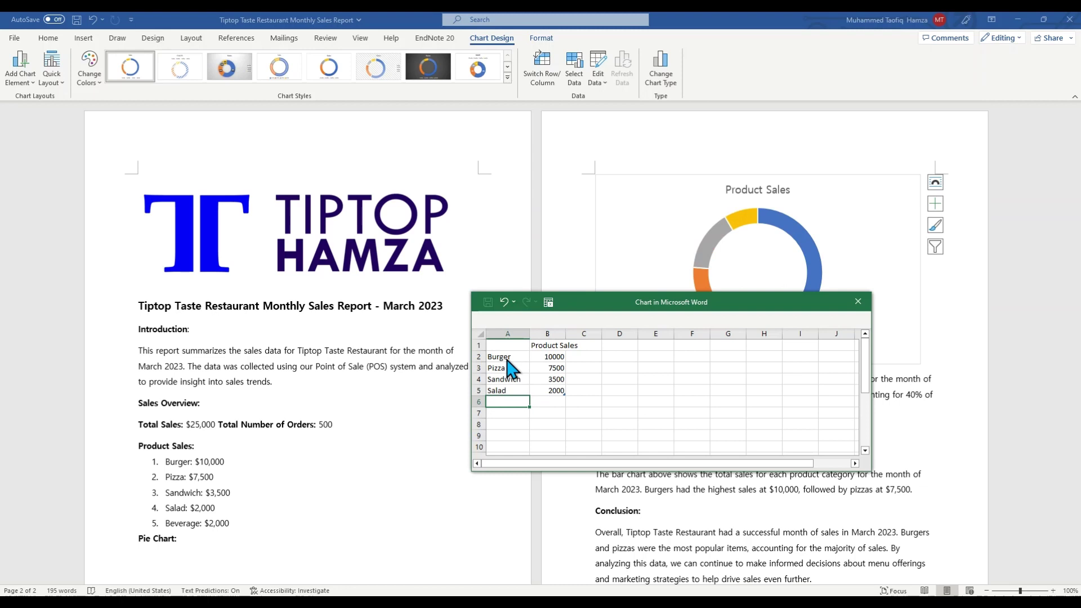
pyautogui.write('Beverage')
pyautogui.press('Tab')
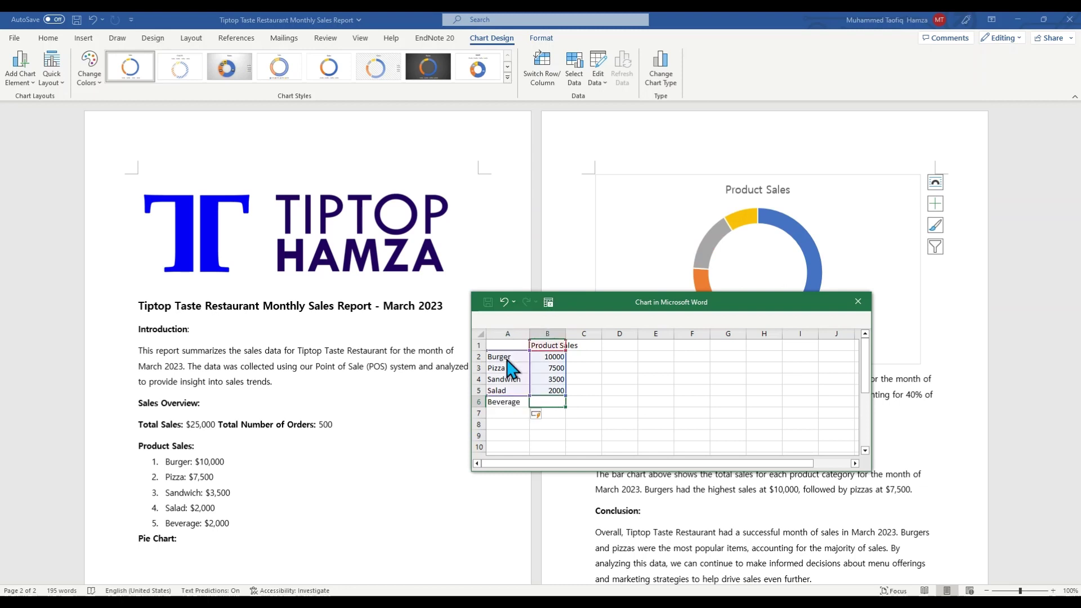
pyautogui.write('2000')
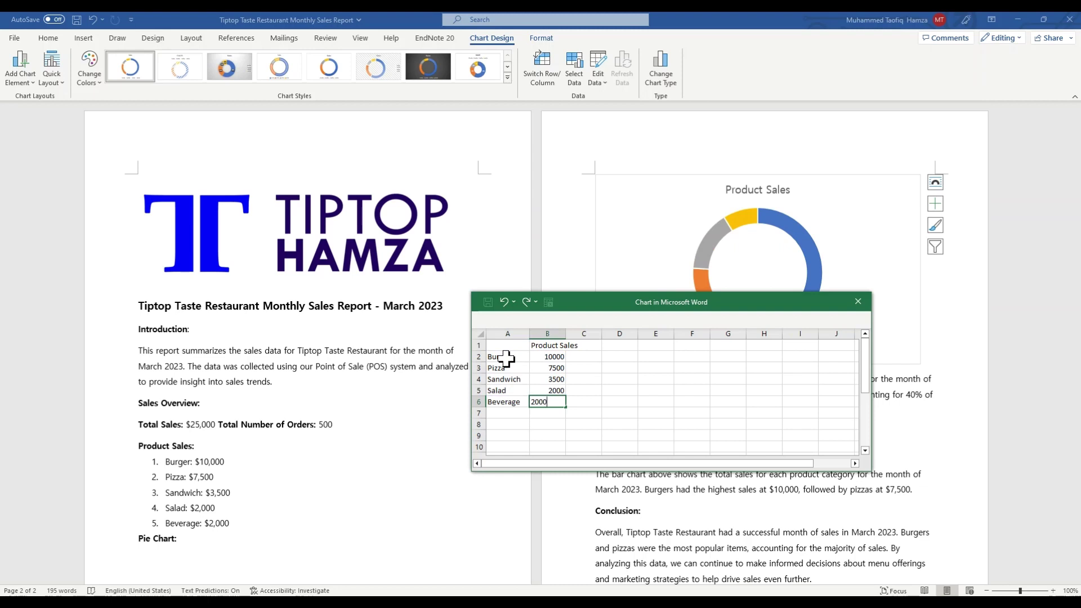
pyautogui.click(609, 413)
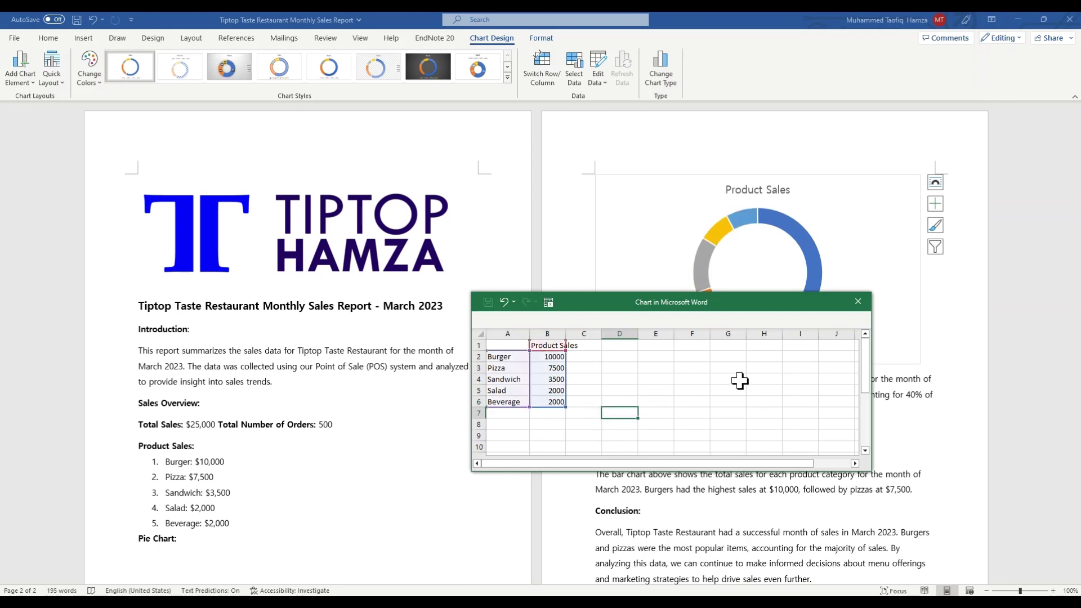
# Close the data sheet and apply the white doughnut chart style with percentage labels
pyautogui.click(860, 302)
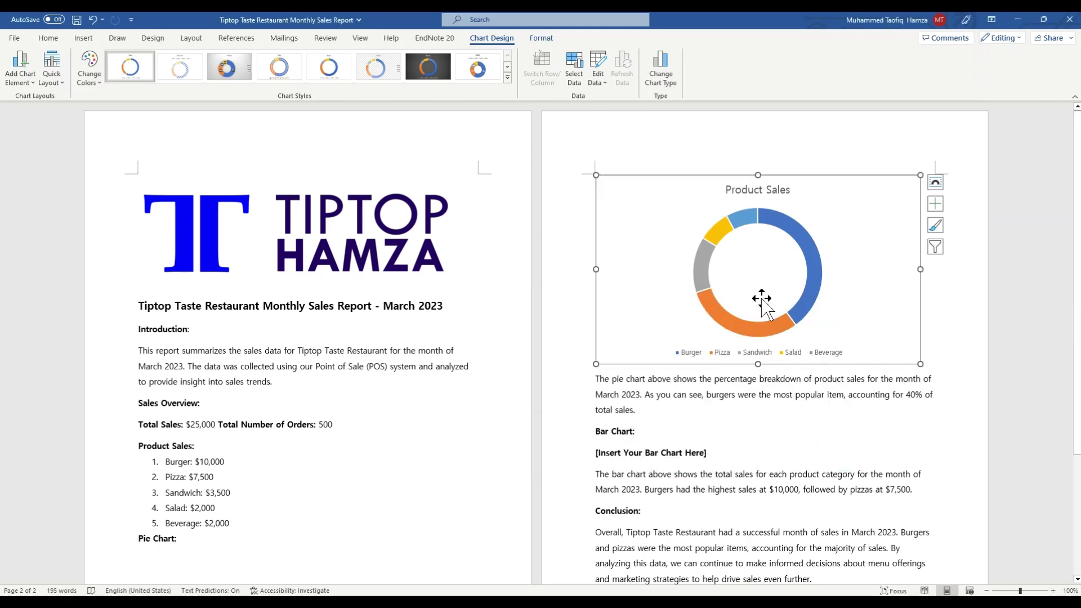
pyautogui.moveTo(752, 319)
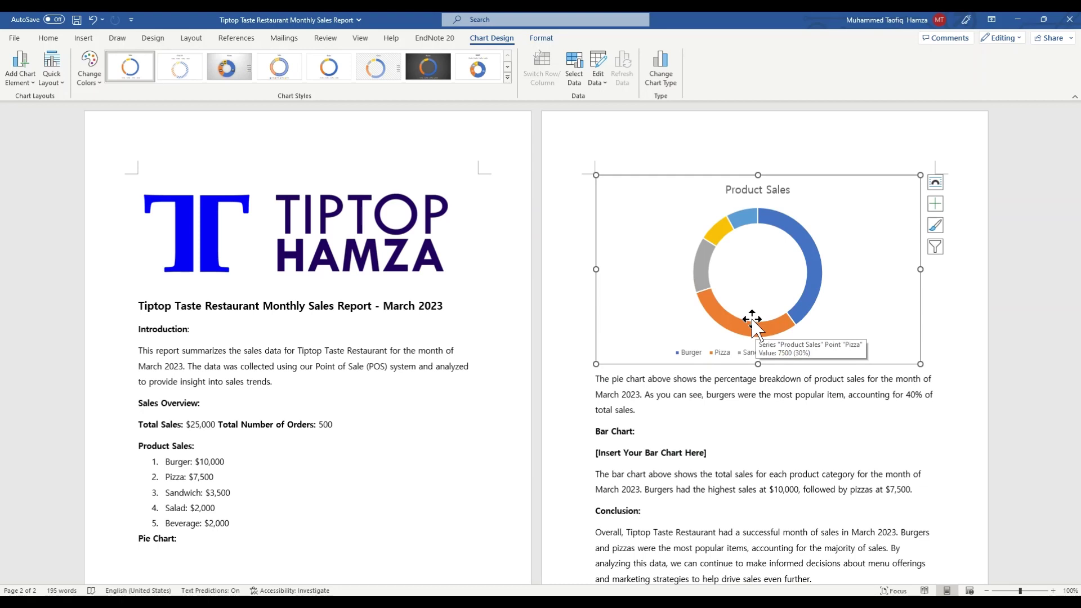
pyautogui.click(936, 225)
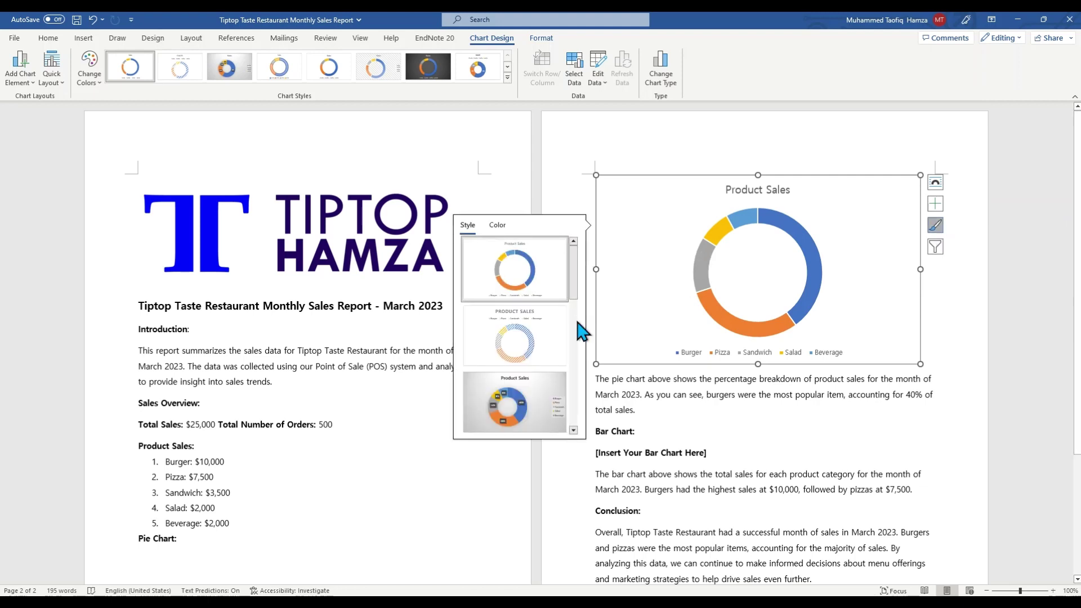
pyautogui.scroll(-3, 547, 354)
pyautogui.click(546, 355)
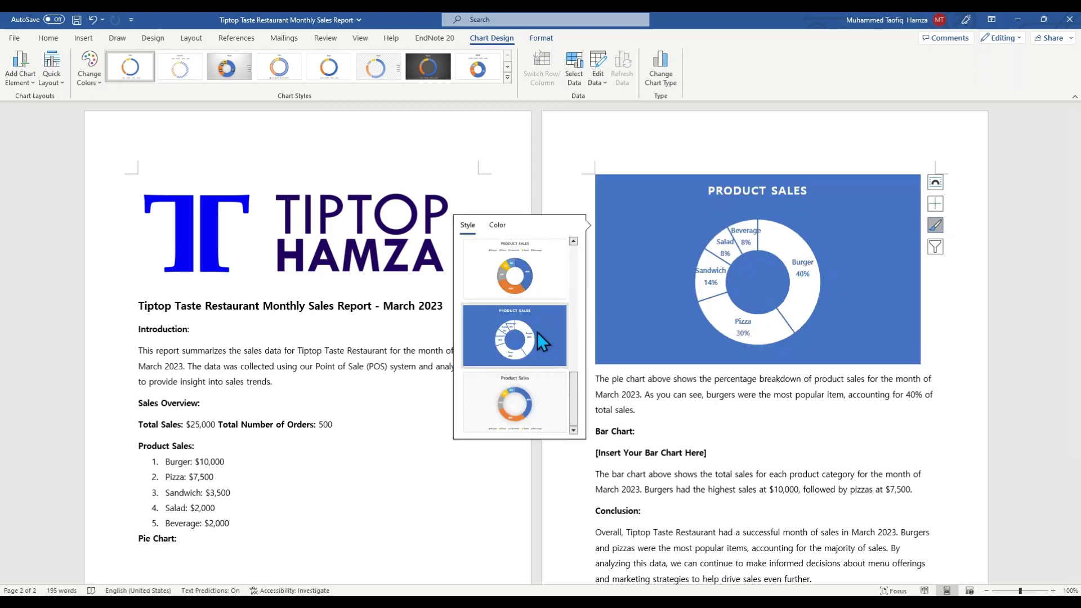
pyautogui.click(531, 284)
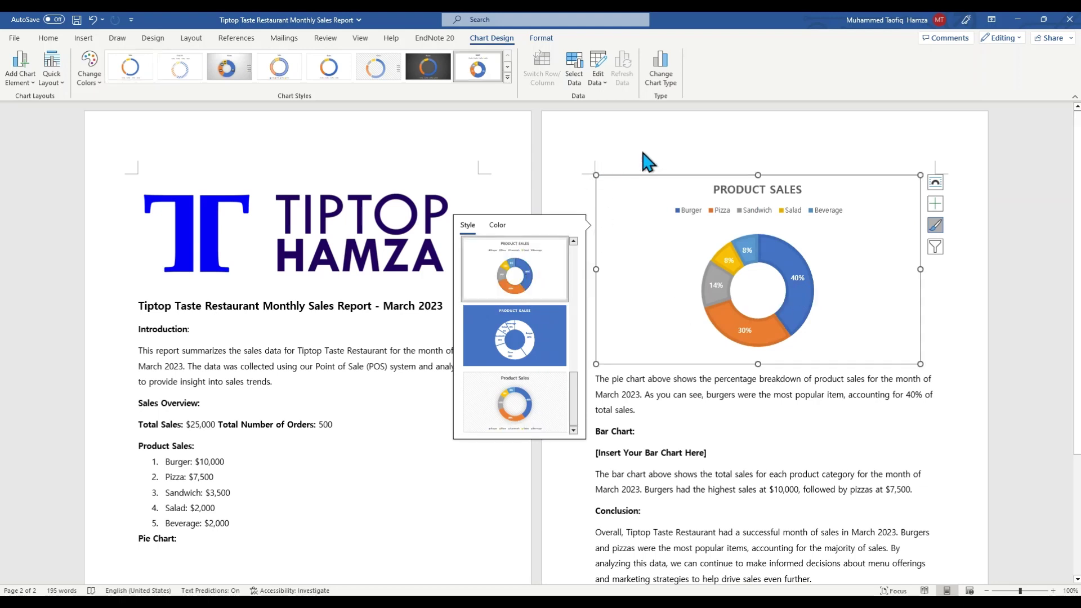
pyautogui.press('Escape')
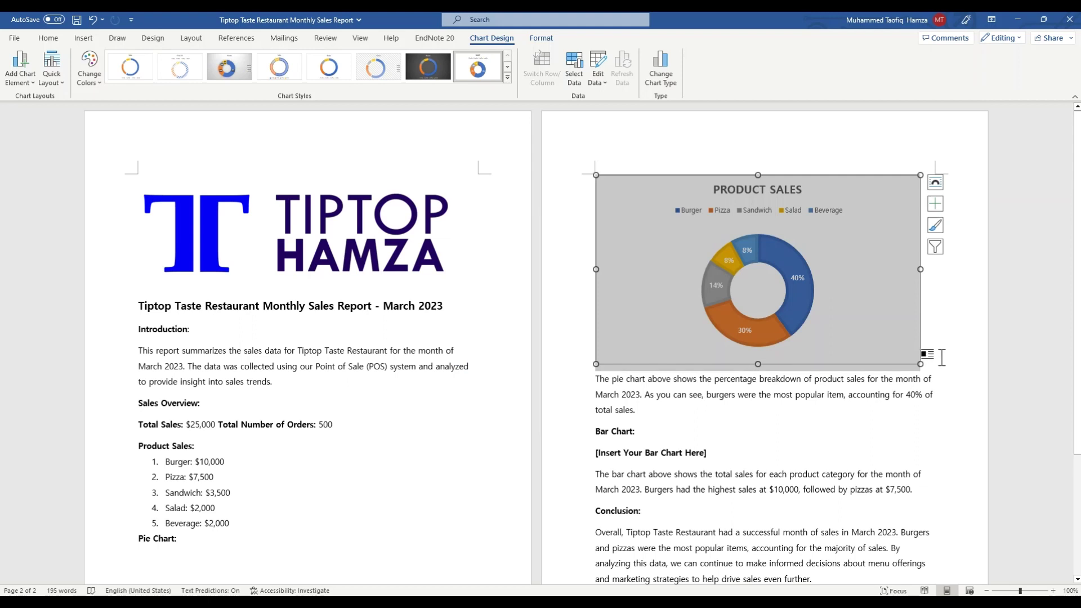
# Type TIPTOP TASTE RESTAURANT as the first line of the chart title
pyautogui.click(941, 357)
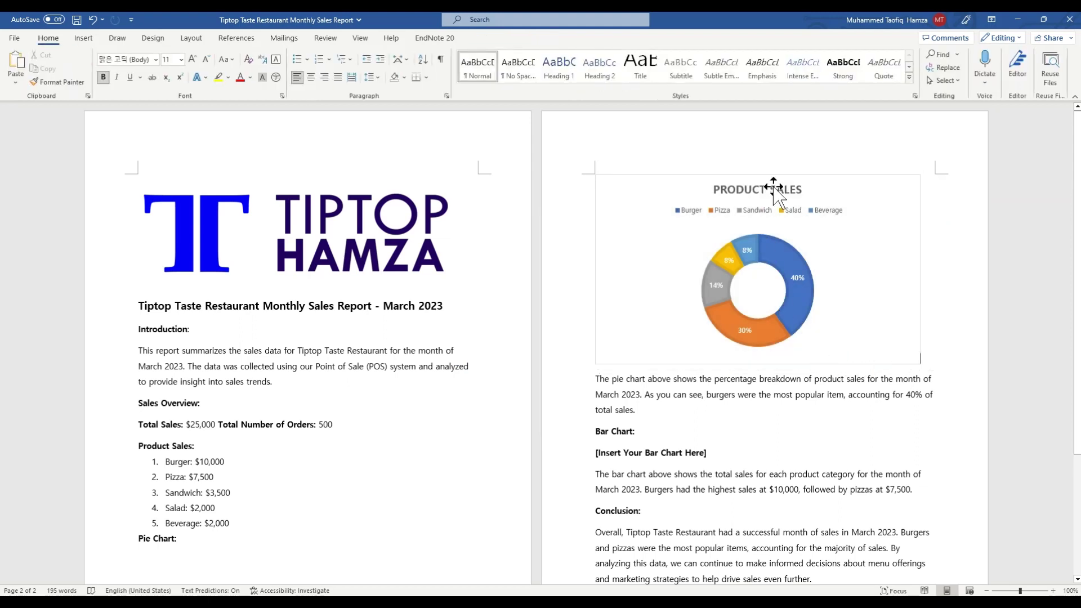
pyautogui.click(720, 184)
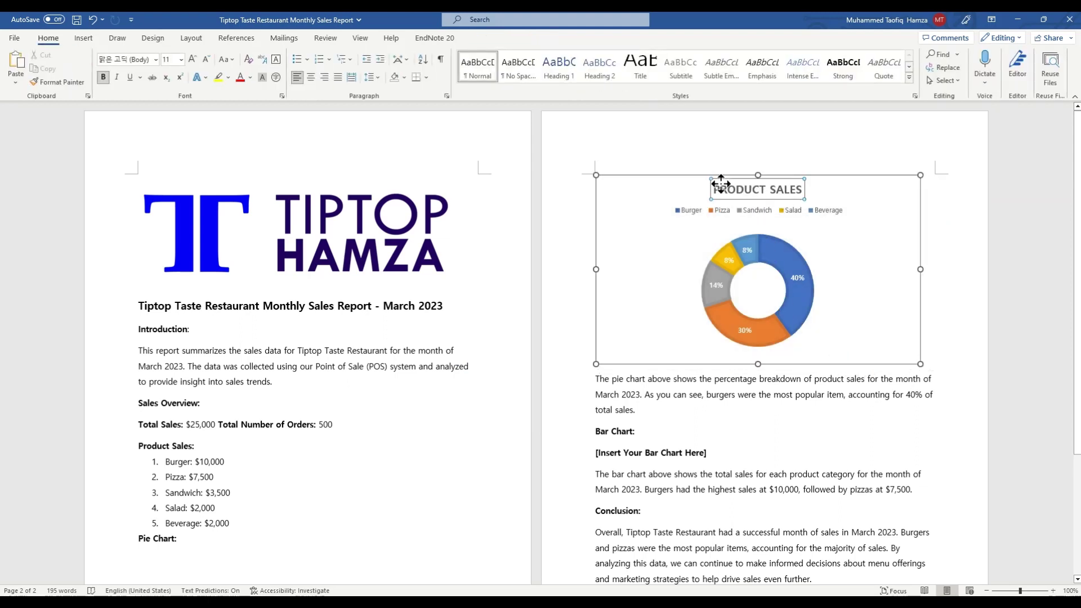
pyautogui.click(722, 190)
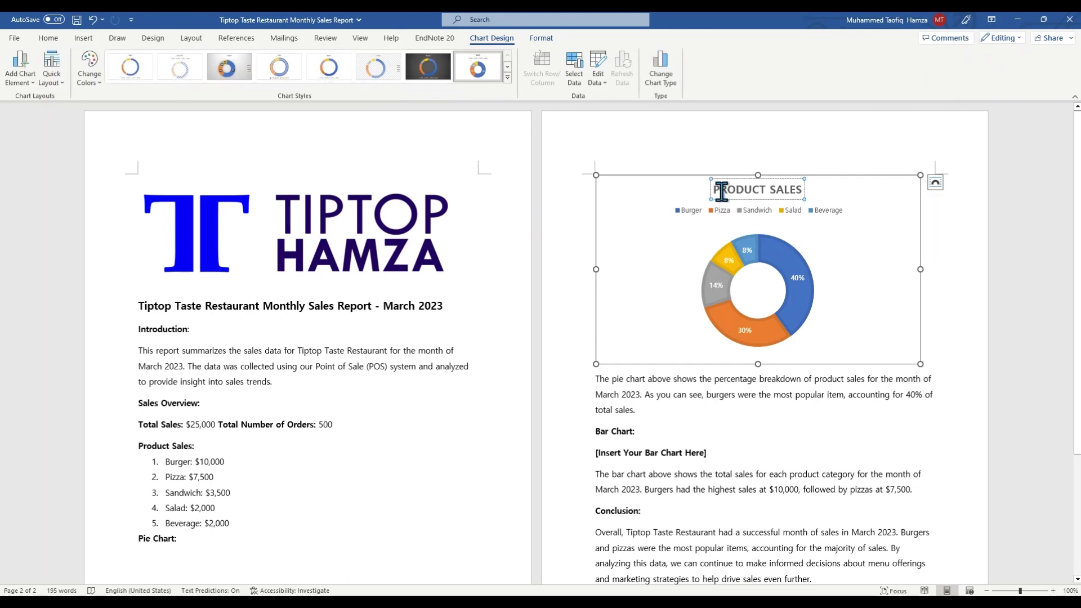
pyautogui.write('T')
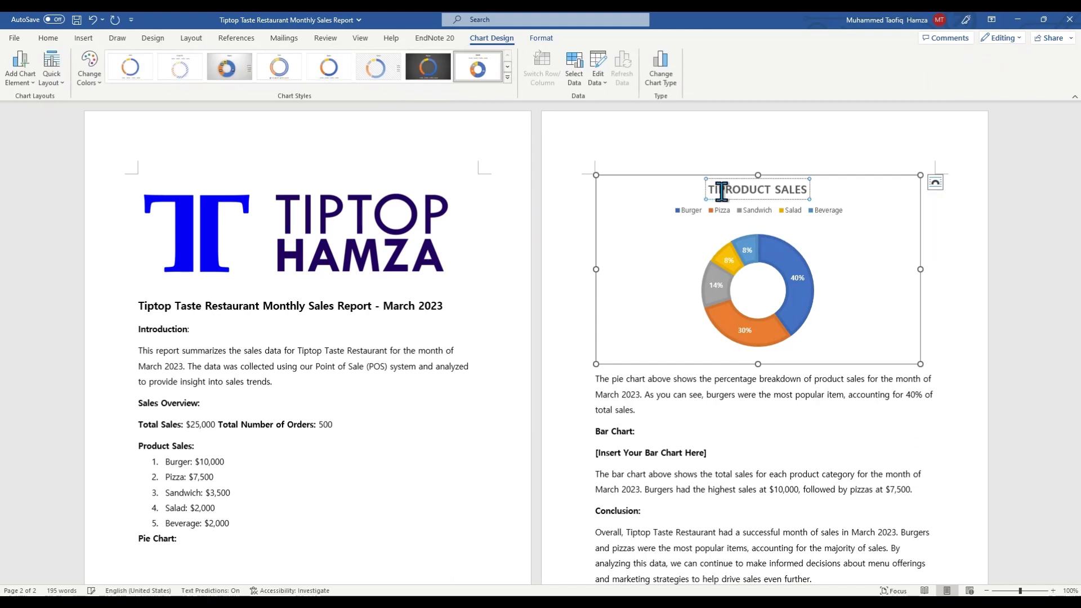
pyautogui.write('IPTOP ')
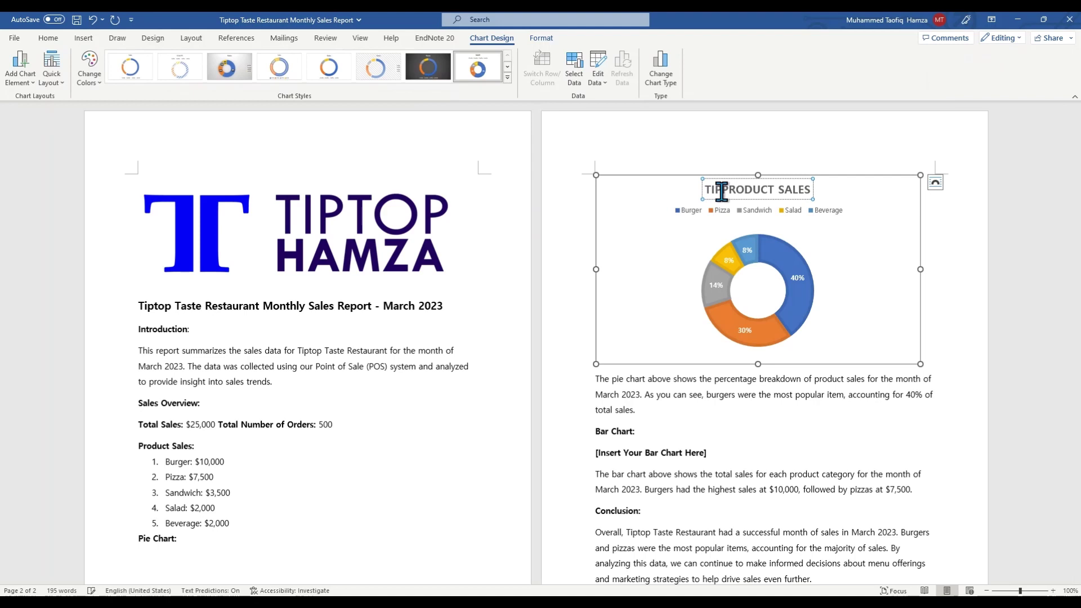
pyautogui.write('TASTE')
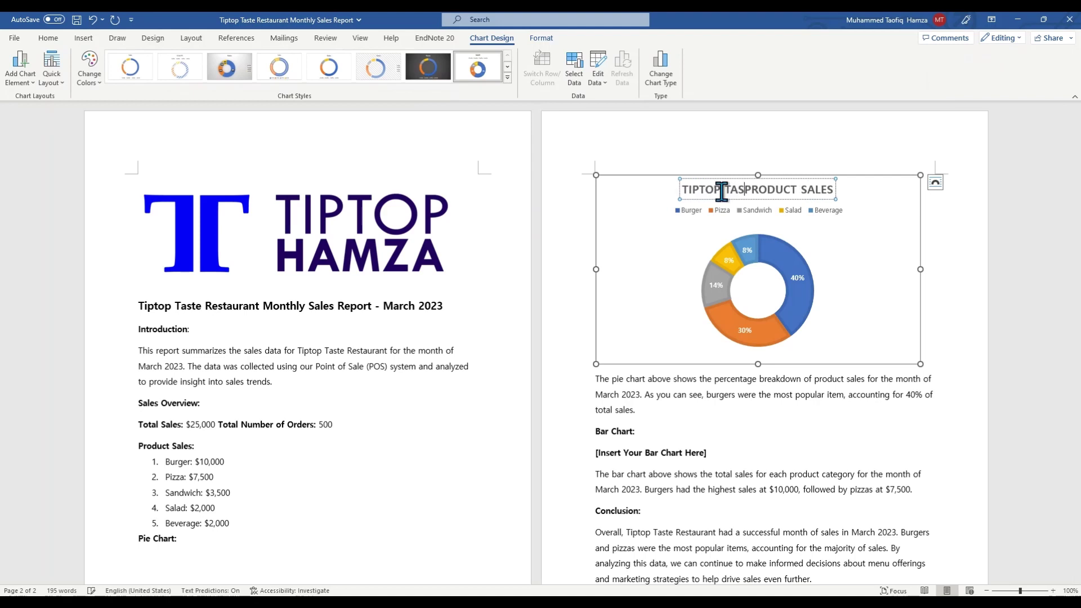
pyautogui.write('M')
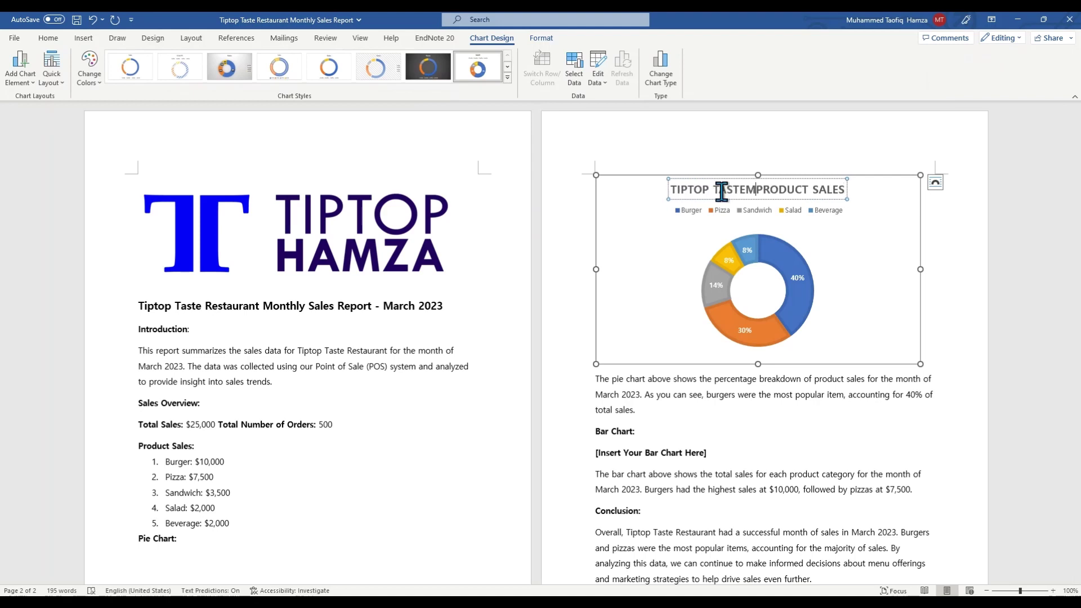
pyautogui.press('BackSpace')
pyautogui.write('RE')
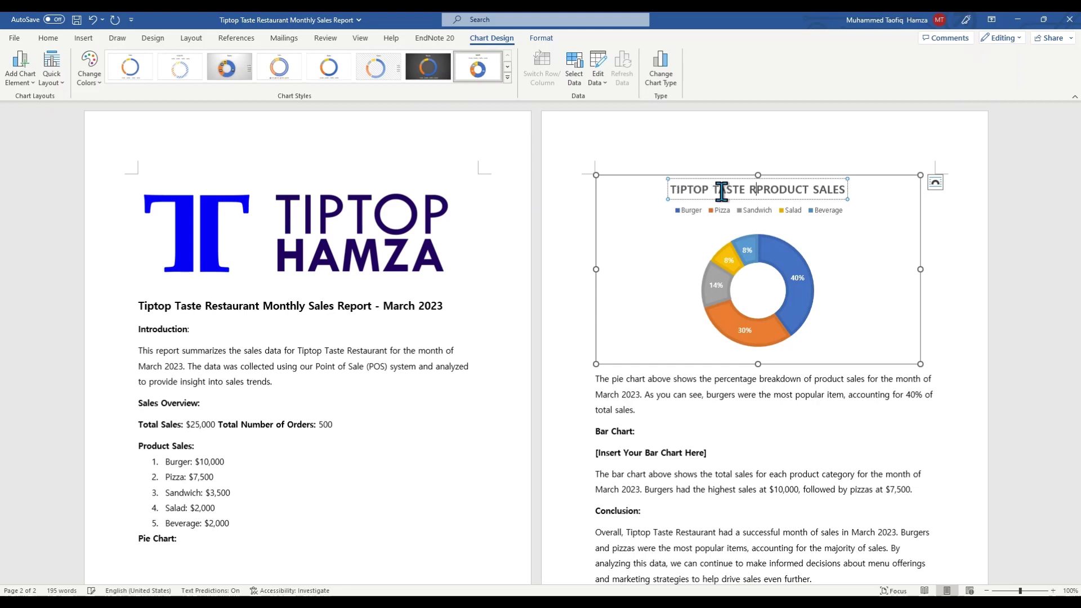
pyautogui.write('STAUR')
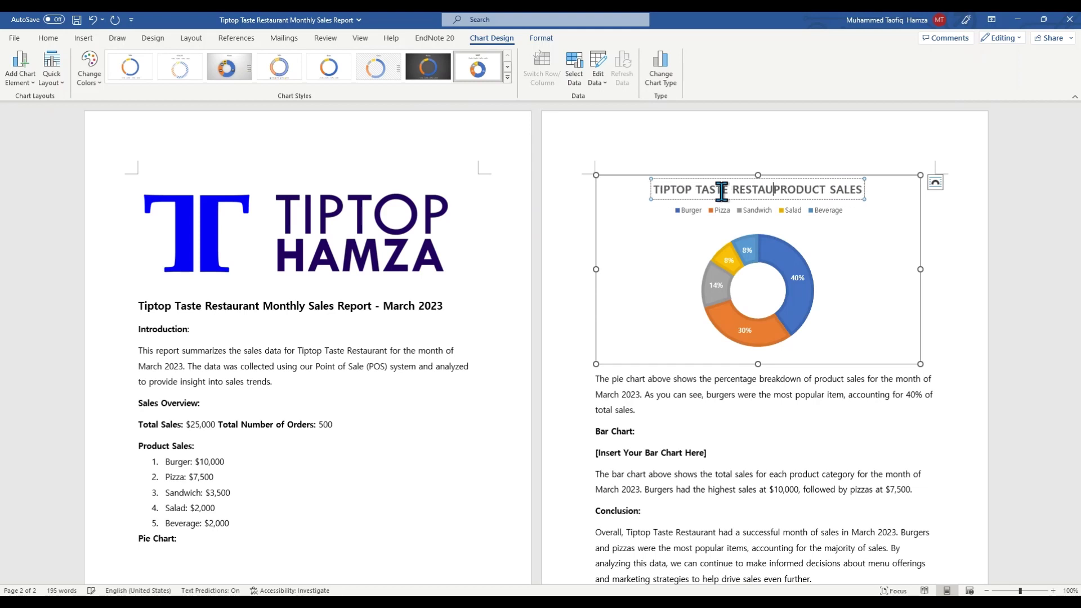
pyautogui.write('ANT')
pyautogui.press('Return')
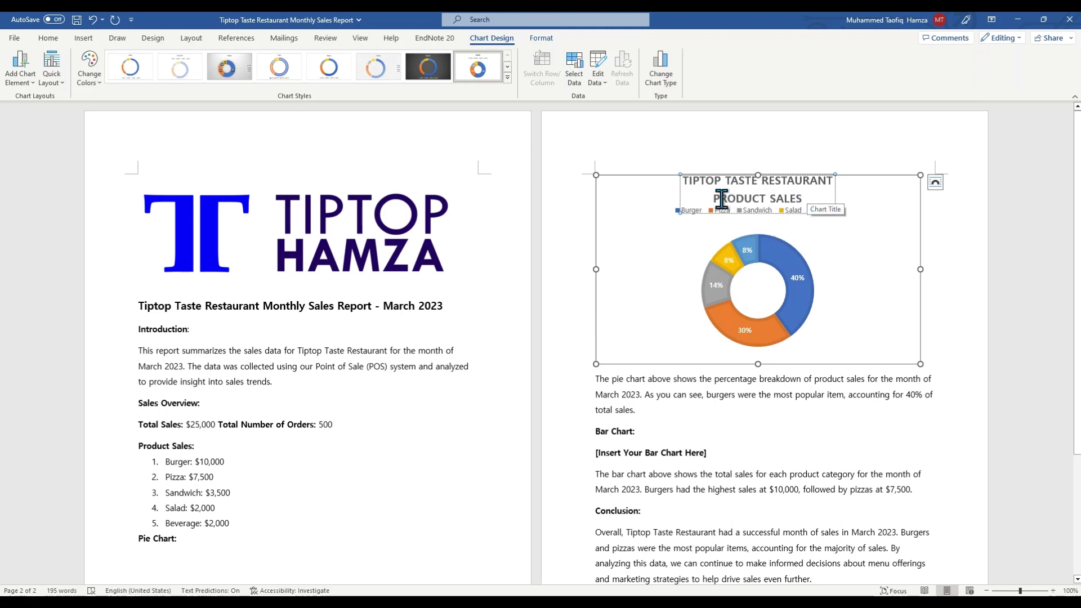
# Add MARCH 2023 on the second title line ahead of PRODUCT SALES, fixing typos
pyautogui.write('MARCH 2023 ')
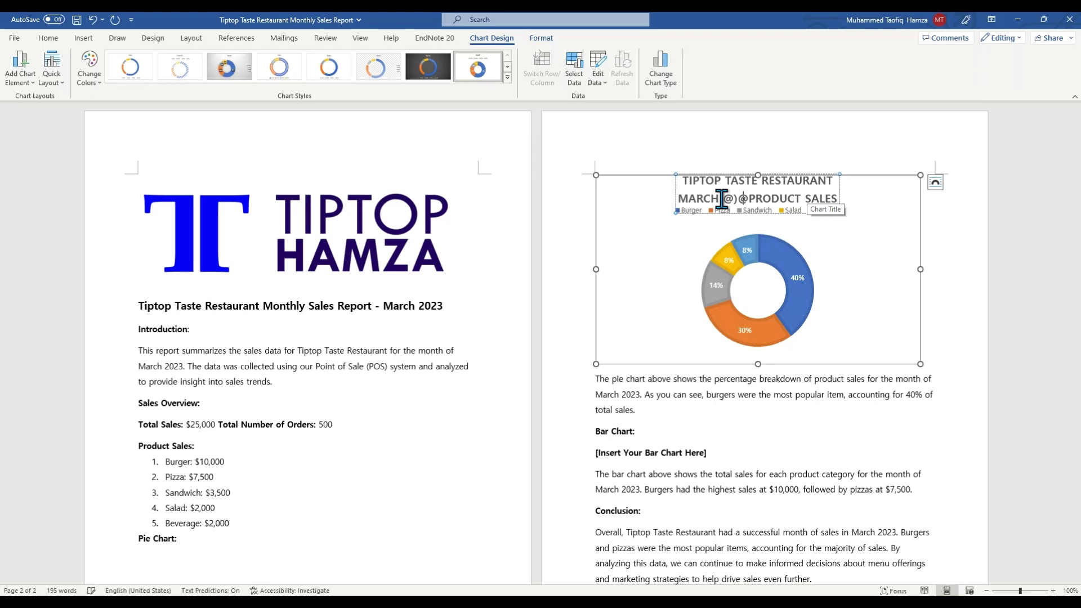
pyautogui.write('# PEODU')
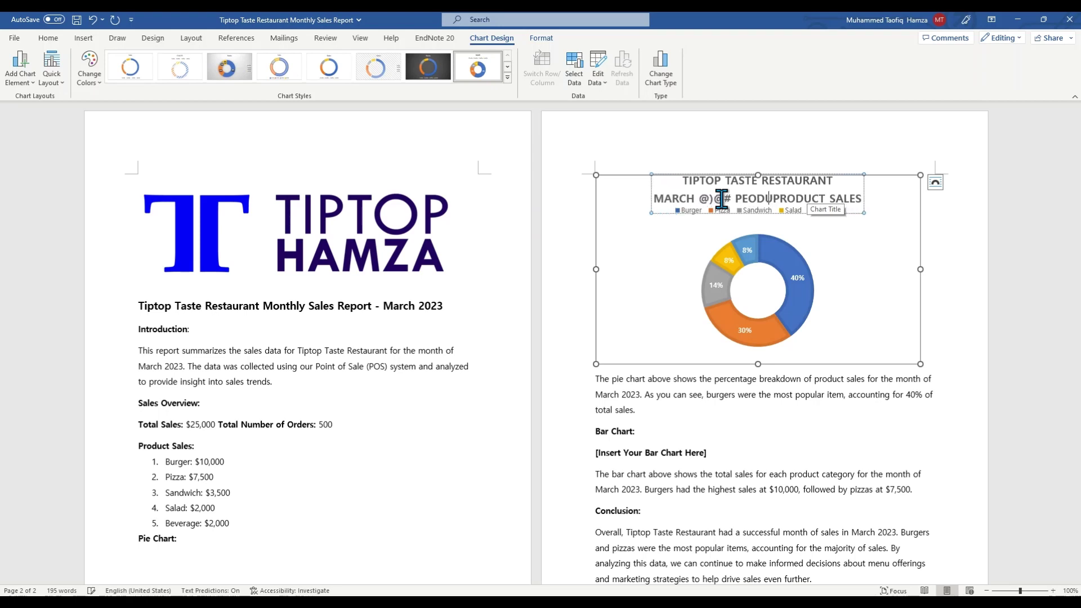
pyautogui.write('CT')
pyautogui.press('BackSpace')
pyautogui.press('BackSpace')
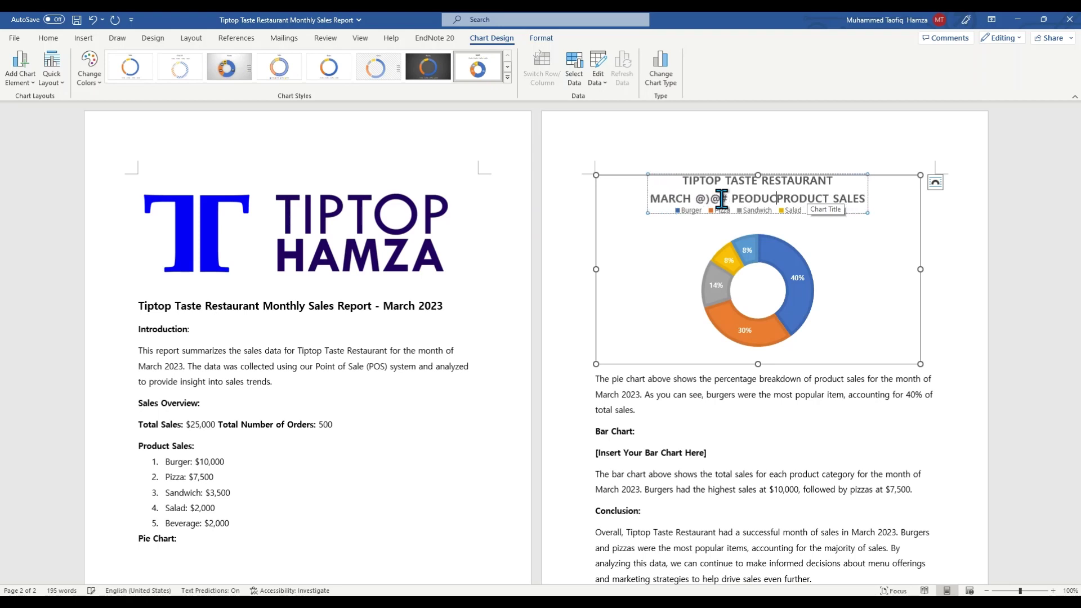
pyautogui.press('BackSpace')
pyautogui.press('BackSpace')
pyautogui.press('BackSpace')
pyautogui.press('BackSpace')
pyautogui.press('BackSpace')
pyautogui.press('BackSpace')
pyautogui.press('BackSpace')
pyautogui.press('BackSpace')
pyautogui.press('BackSpace')
pyautogui.press('BackSpace')
pyautogui.press('BackSpace')
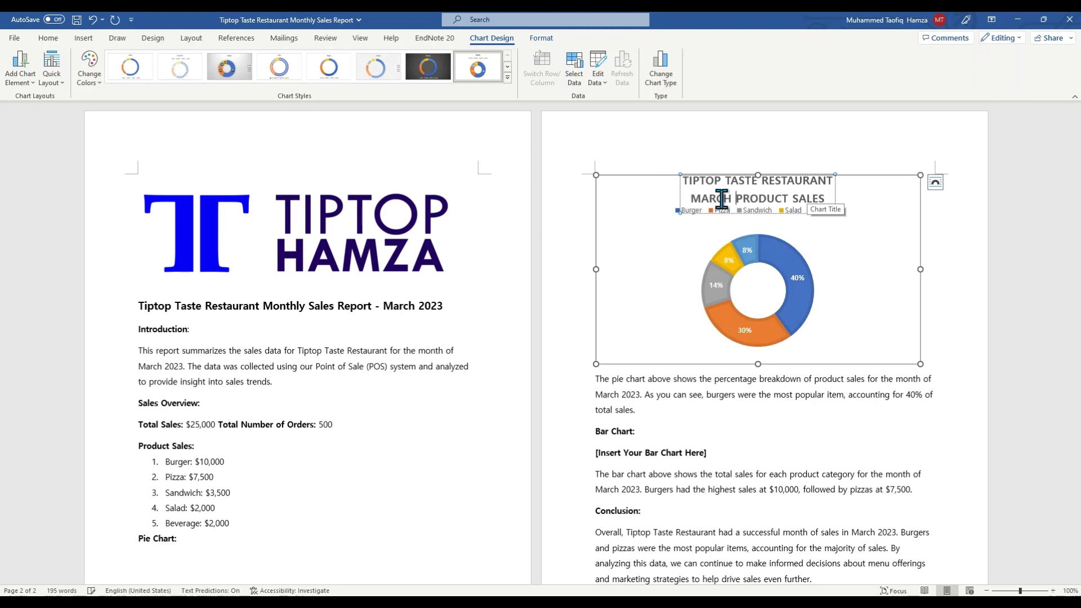
pyautogui.write('2023')
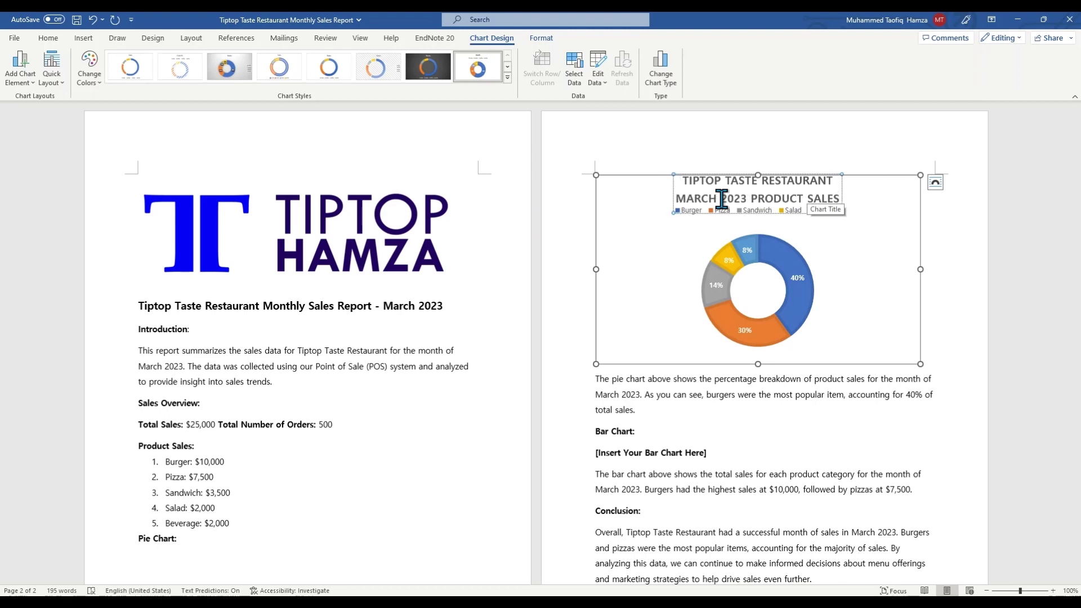
pyautogui.press('BackSpace')
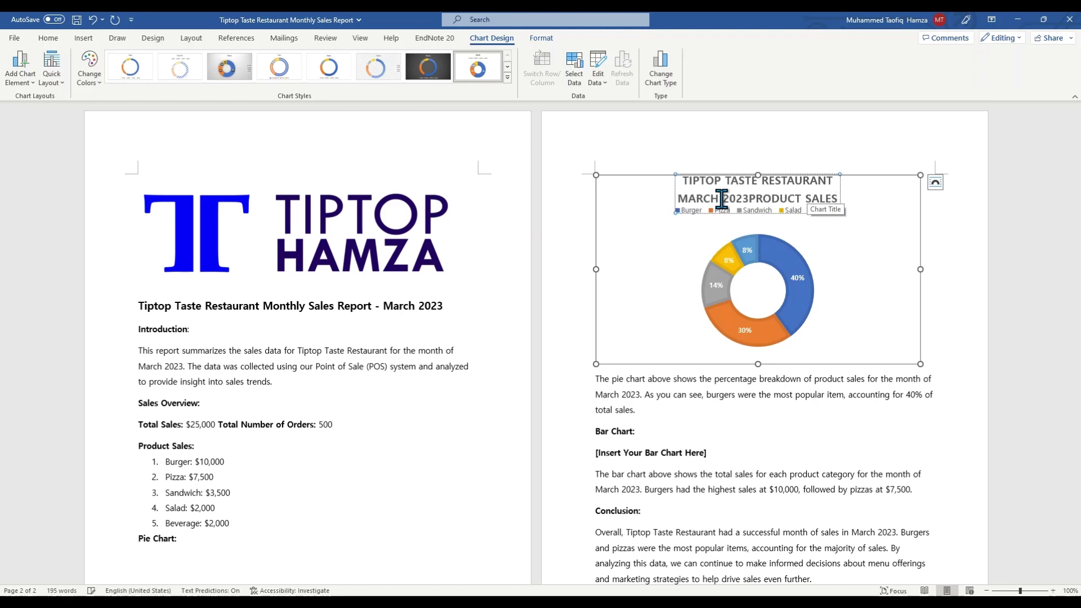
pyautogui.moveTo(685, 181); pyautogui.dragTo(823, 189)
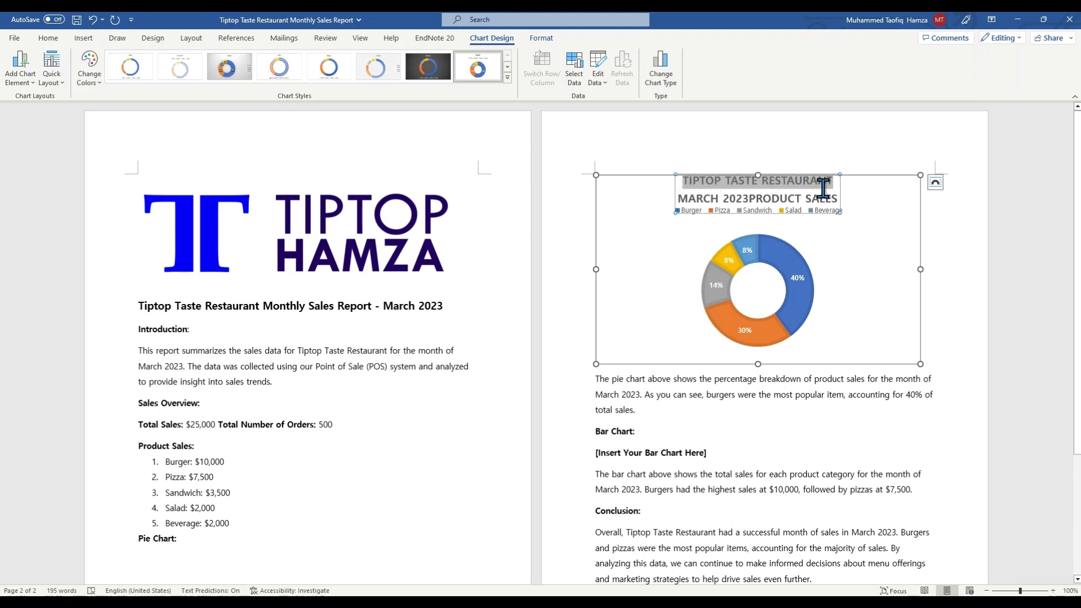
# Set the chart title's second line to font size 12
pyautogui.click(48, 37)
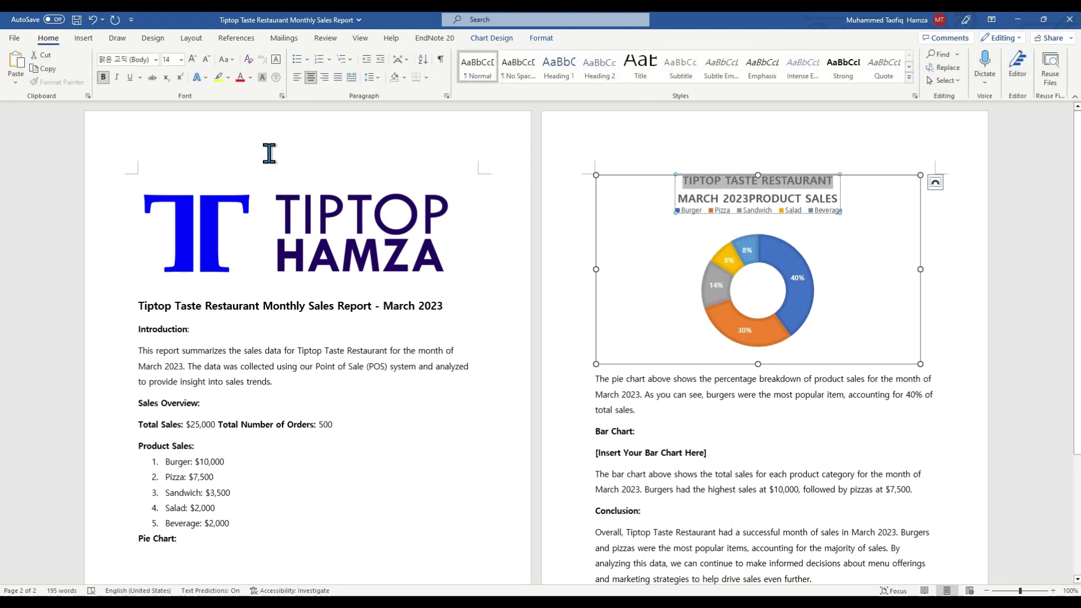
pyautogui.click(181, 59)
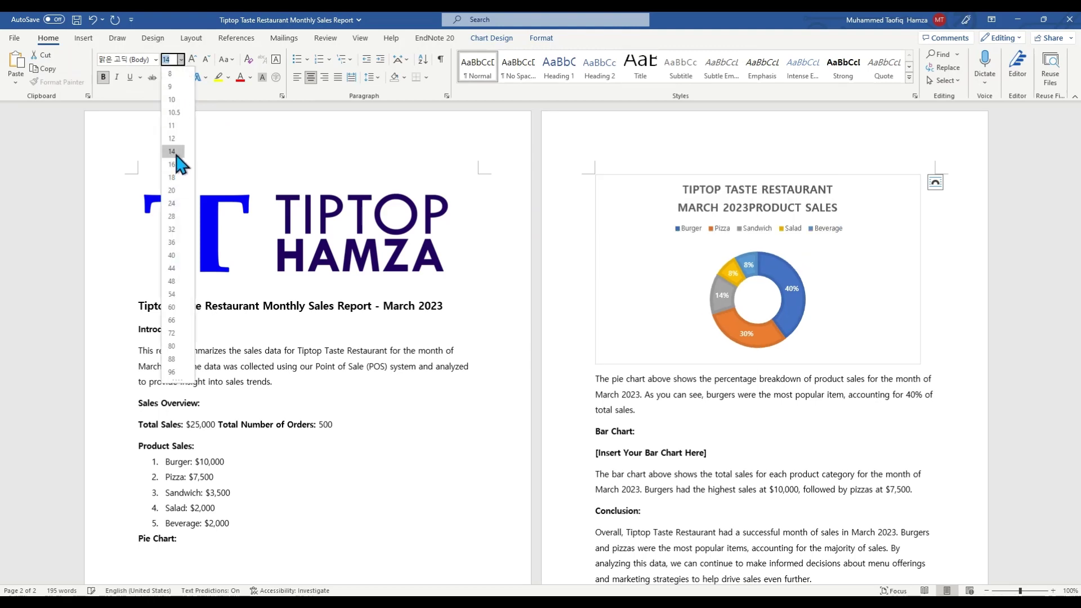
pyautogui.click(172, 151)
pyautogui.click(680, 194)
pyautogui.moveTo(681, 196); pyautogui.dragTo(829, 196)
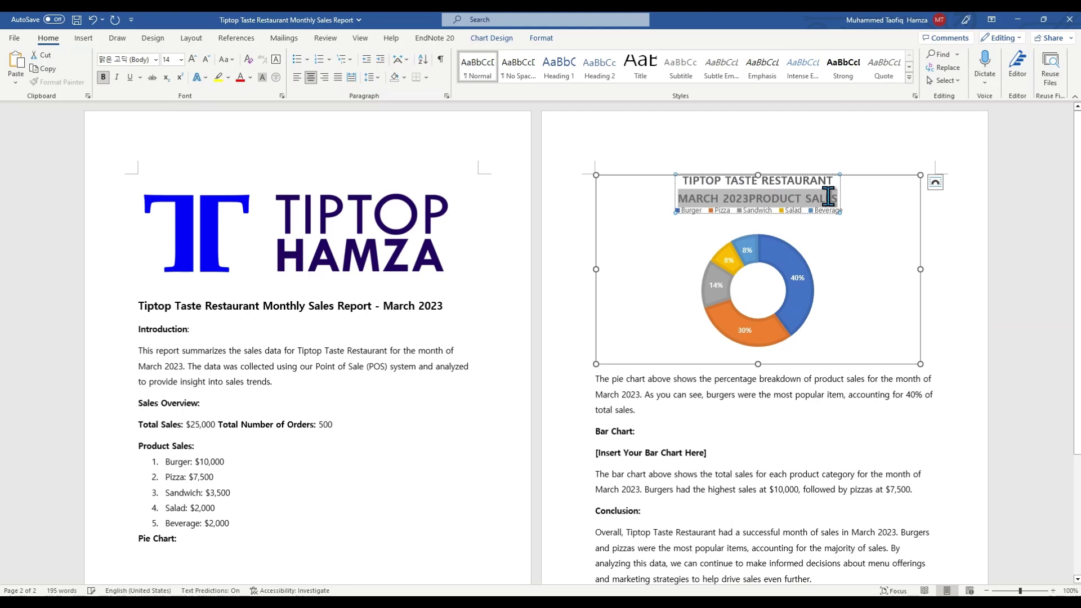
pyautogui.click(181, 59)
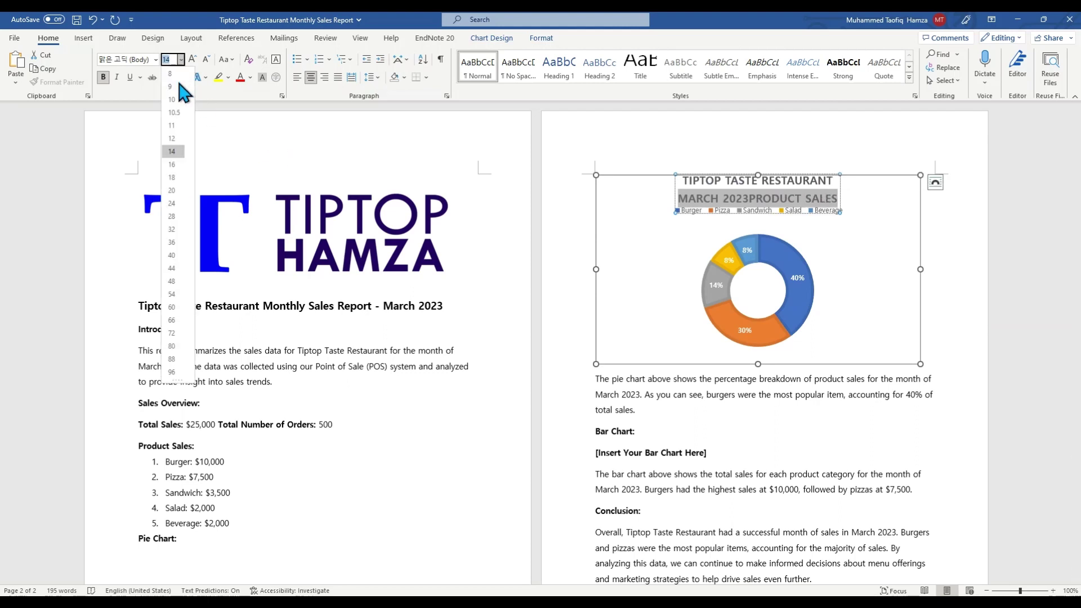
pyautogui.click(172, 138)
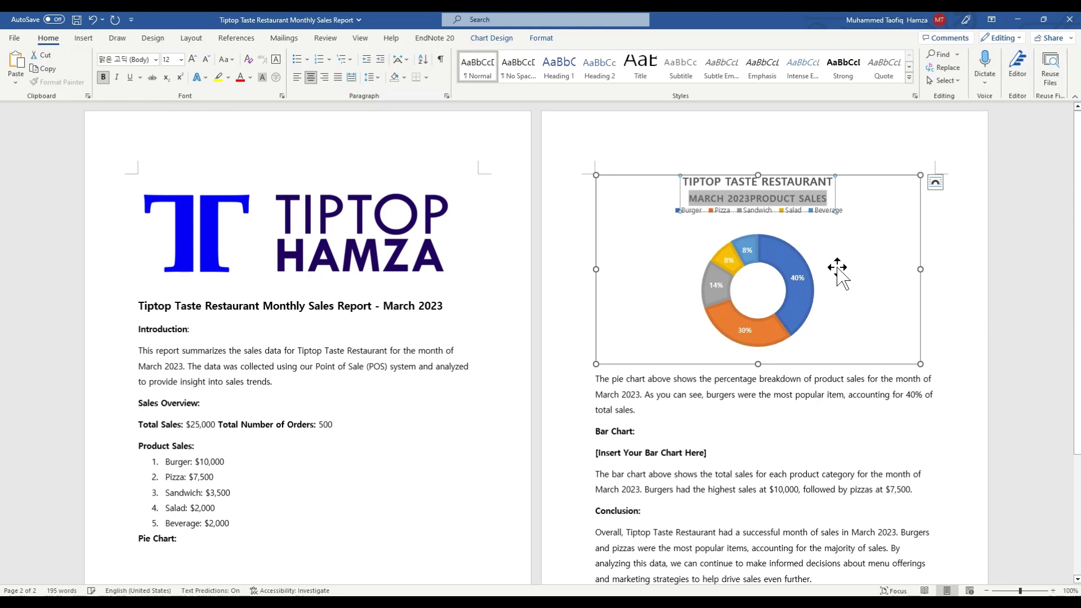
# Color both lines of the chart title red
pyautogui.click(833, 206)
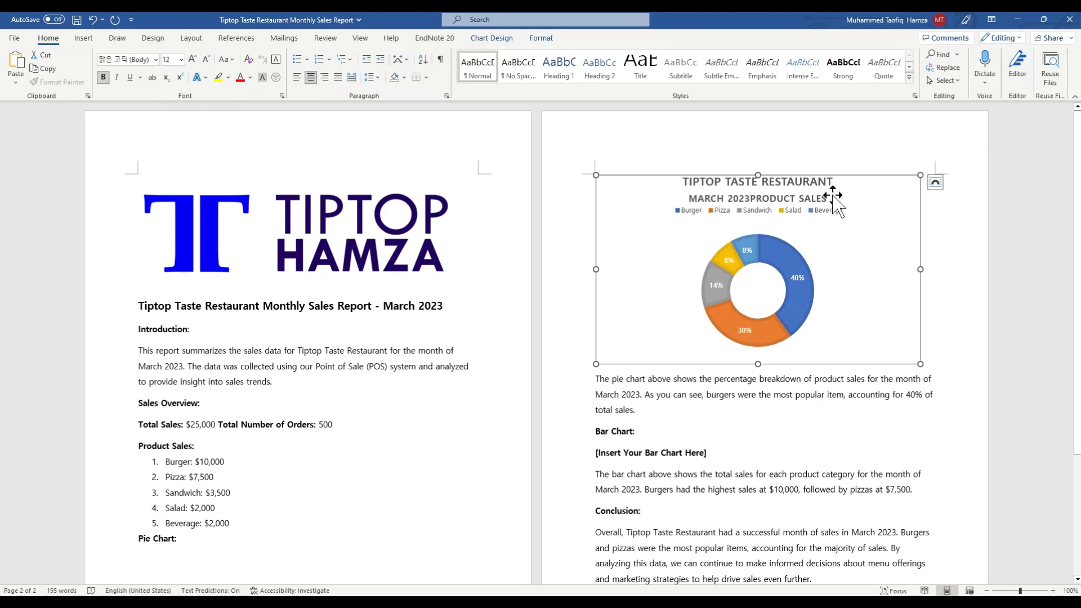
pyautogui.click(689, 188)
pyautogui.moveTo(689, 188); pyautogui.dragTo(816, 206)
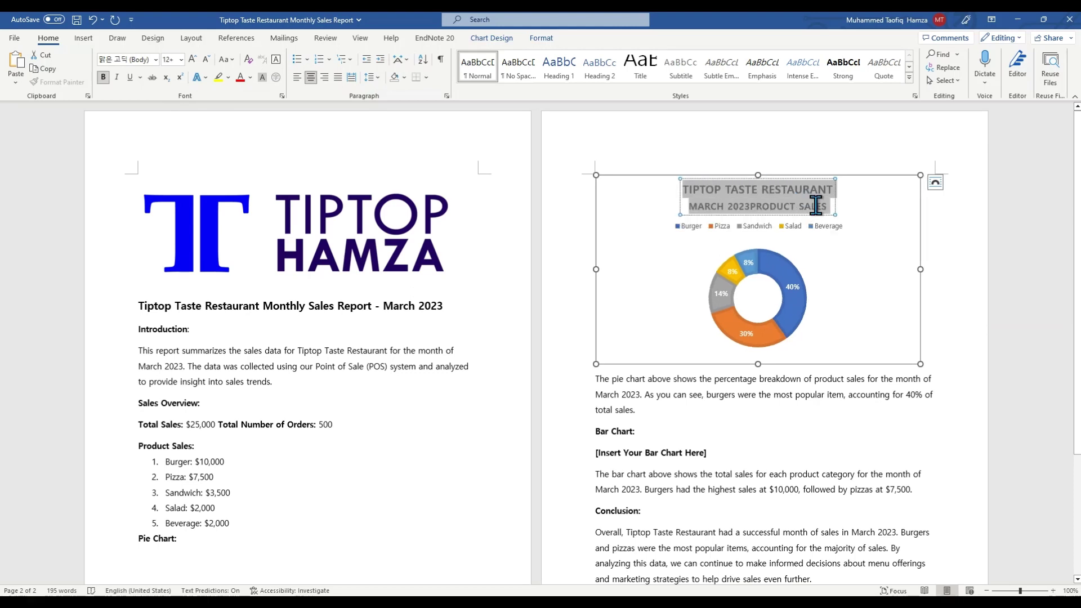
pyautogui.click(239, 80)
pyautogui.click(729, 228)
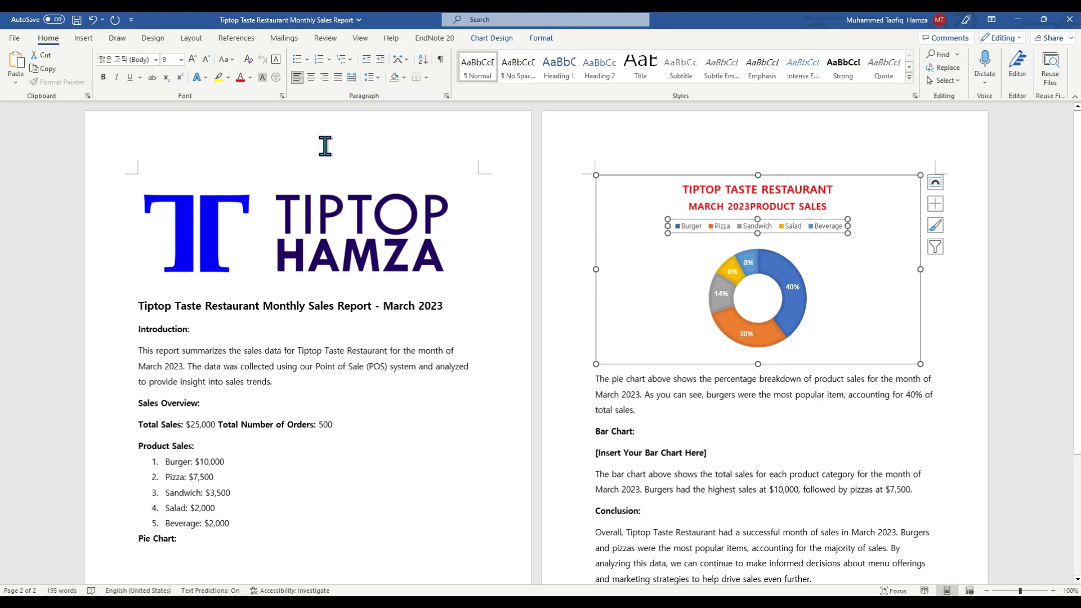
# Make the chart legend text 10 pt and bold
pyautogui.click(180, 59)
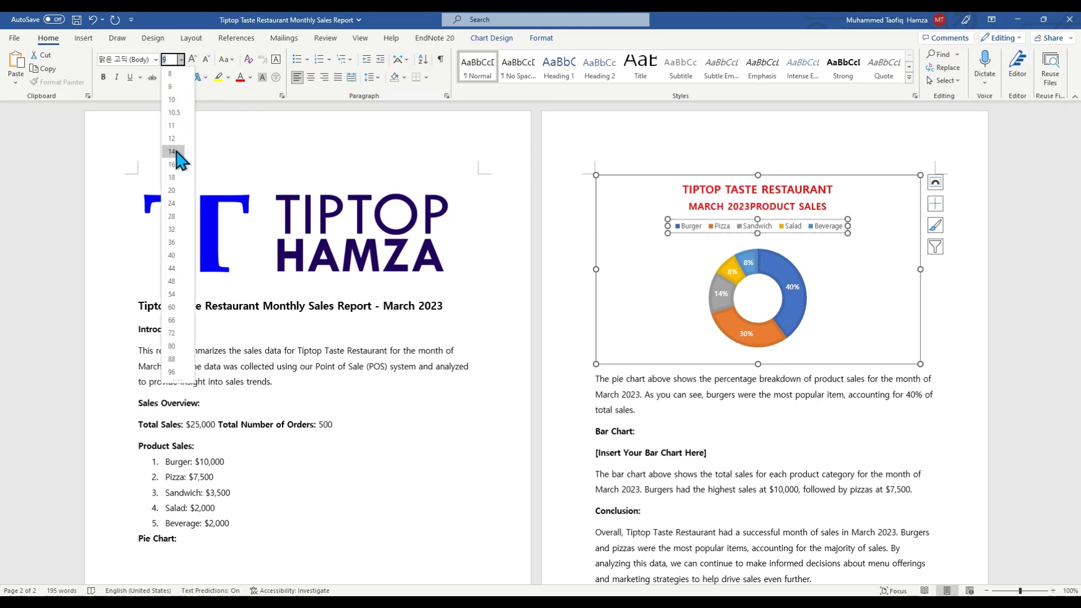
pyautogui.click(172, 102)
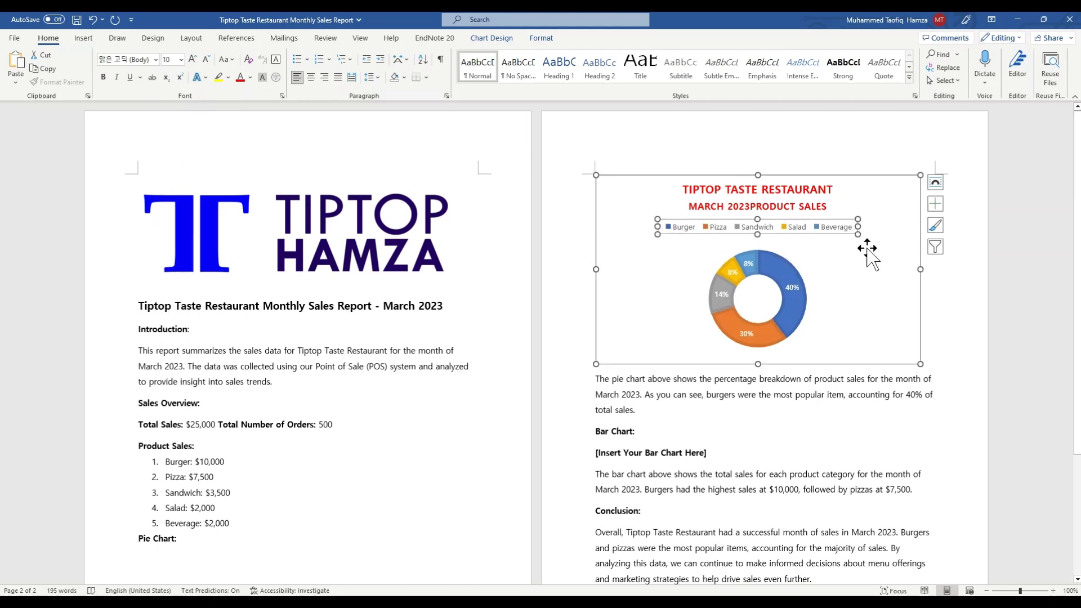
pyautogui.hotkey('ctrl', 'b')
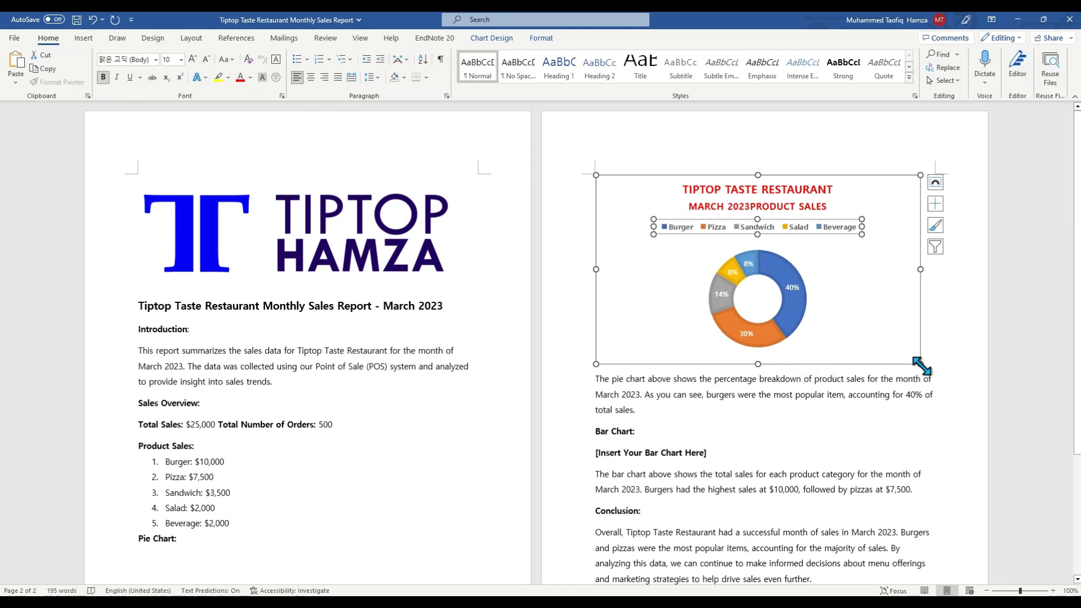
# Enlarge the doughnut chart down and to the right, then select its plot area
pyautogui.moveTo(921, 367); pyautogui.dragTo(945, 422)
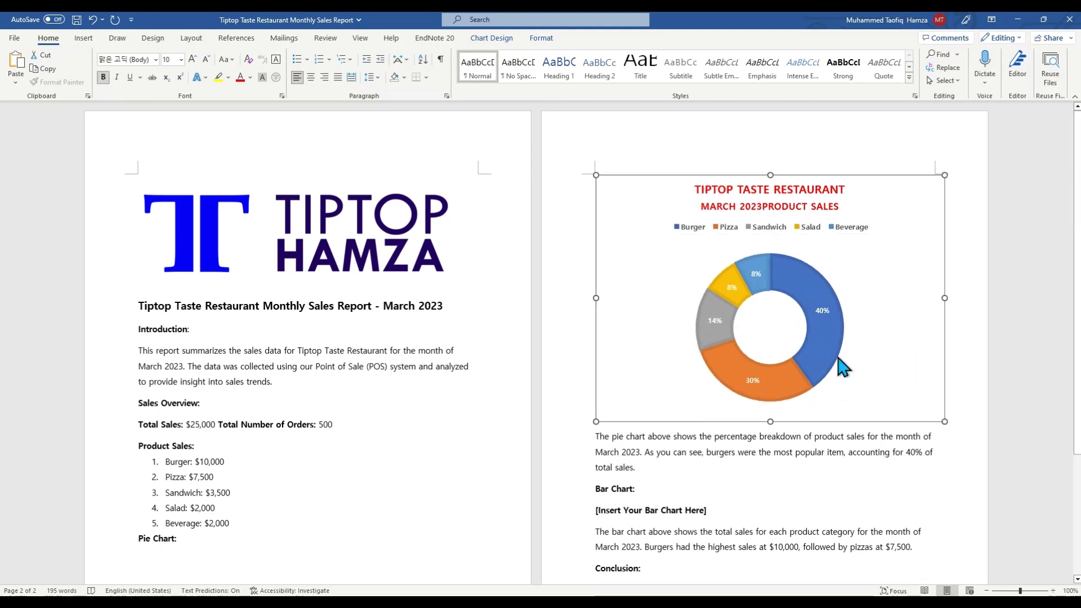
pyautogui.click(754, 356)
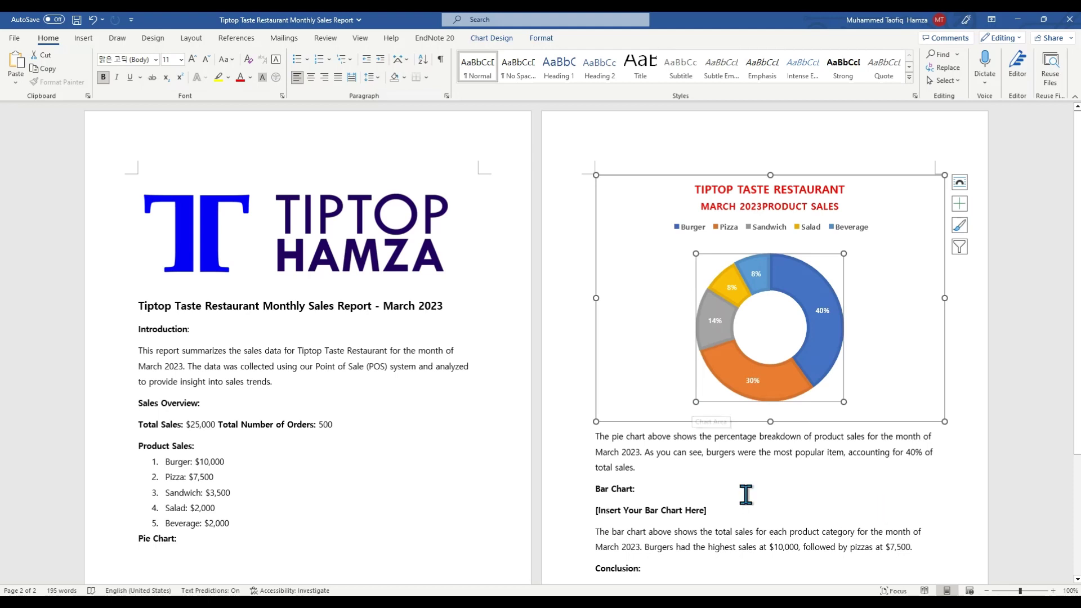
pyautogui.scroll(-1, 697, 489)
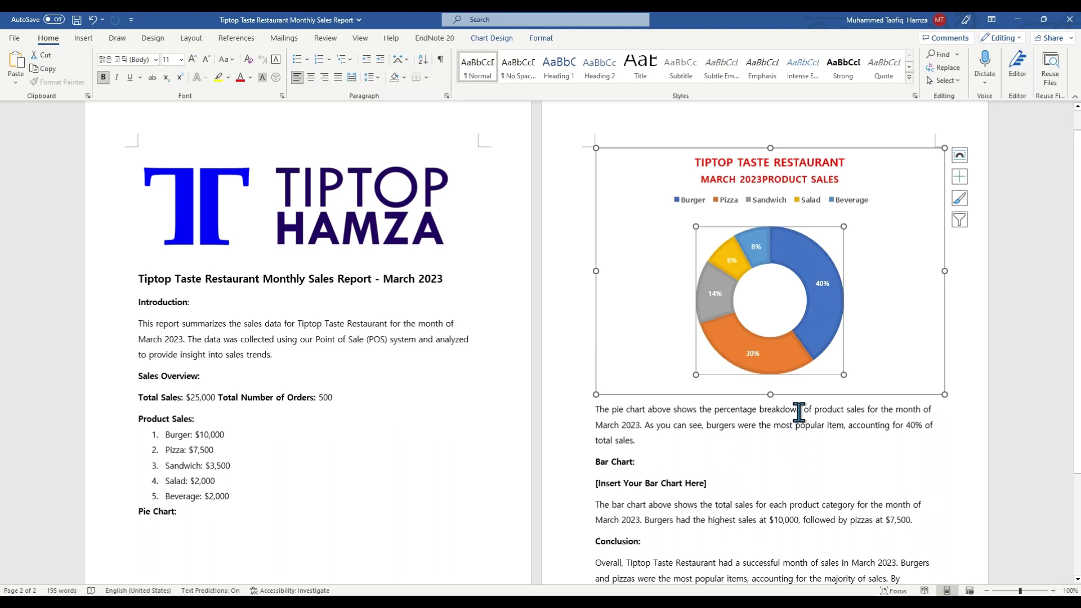
pyautogui.moveTo(820, 305)
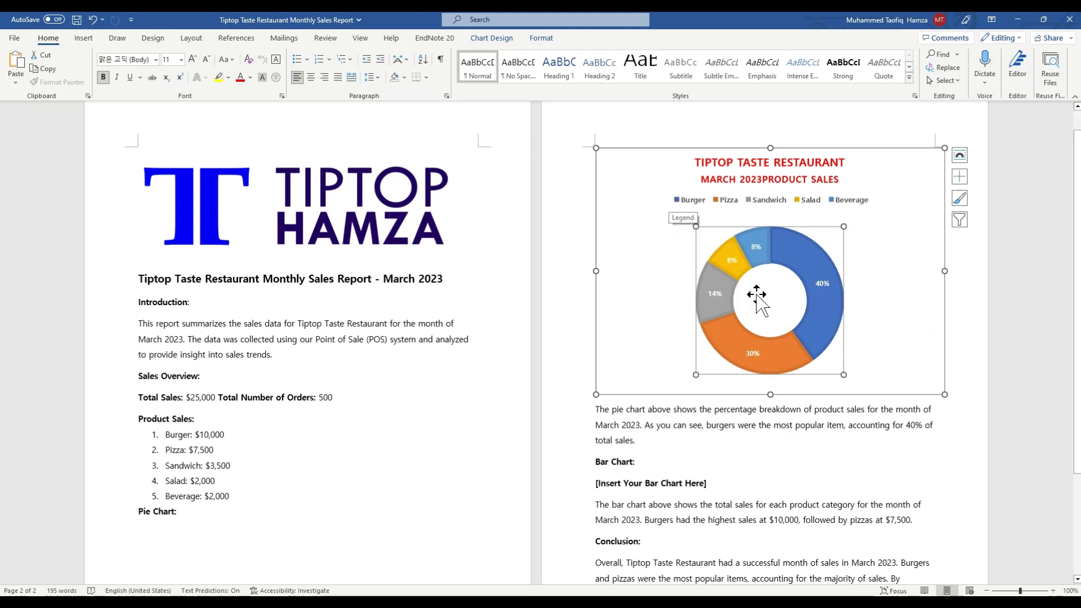
pyautogui.scroll(-1, 731, 391)
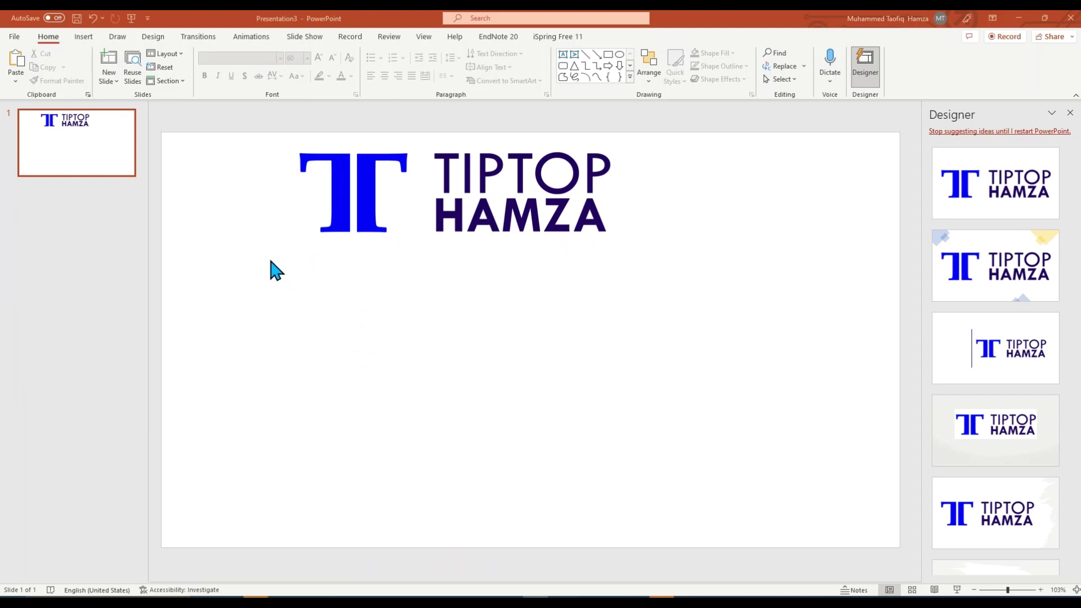
# Insert a Bar > Stacked Bar chart with sample data onto the PowerPoint slide
pyautogui.click(84, 38)
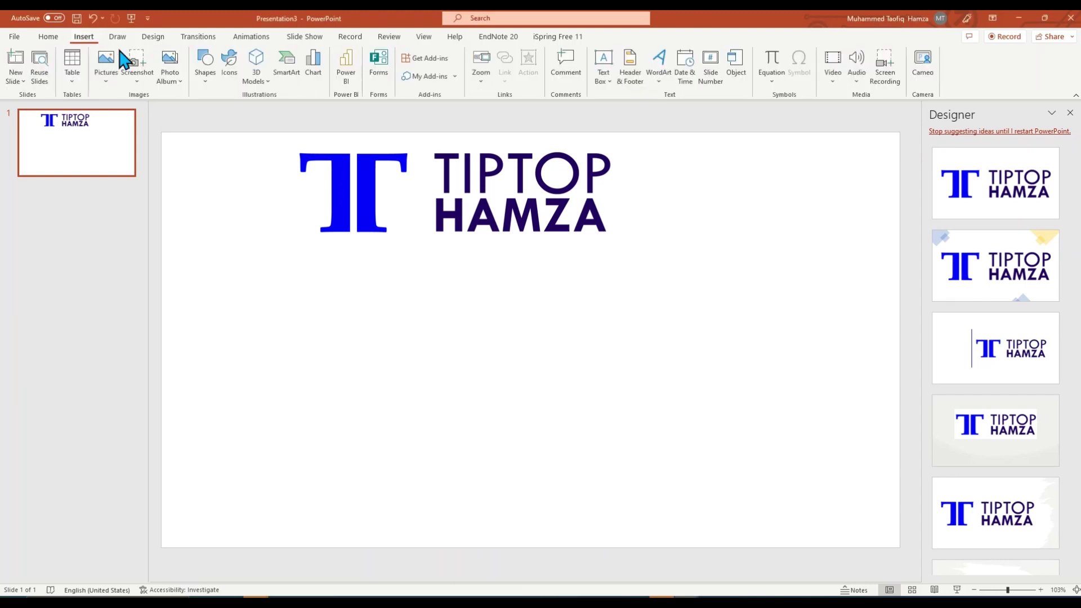
pyautogui.click(313, 64)
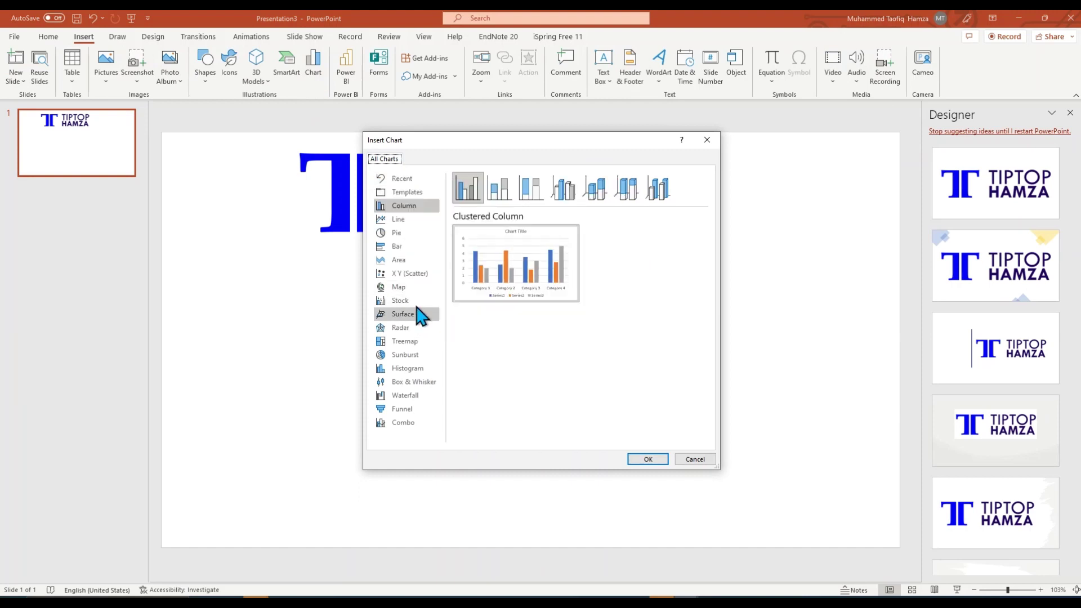
pyautogui.click(408, 234)
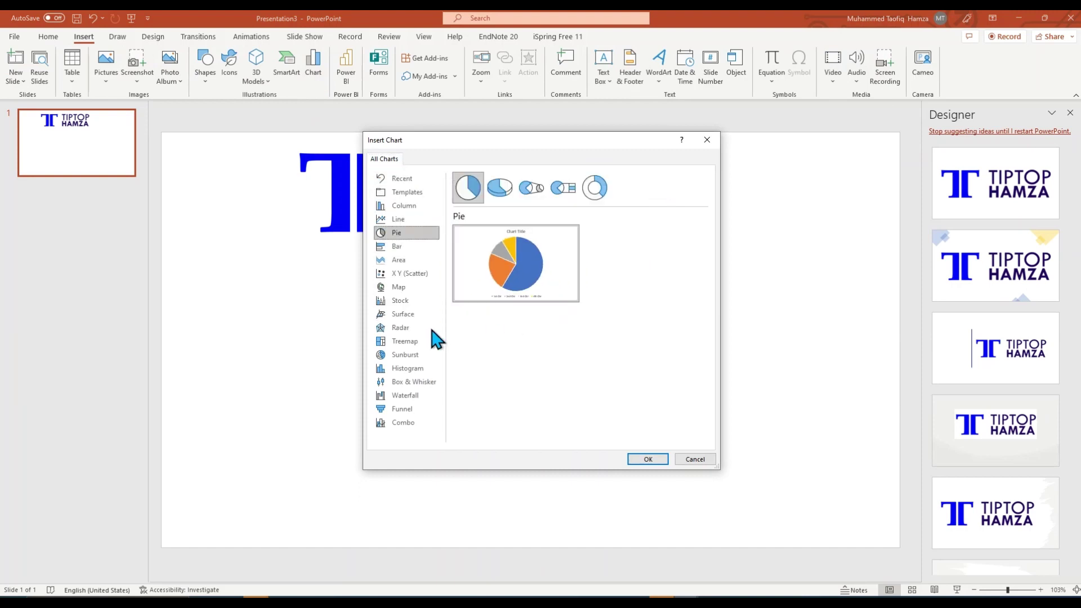
pyautogui.click(404, 246)
pyautogui.moveTo(521, 246)
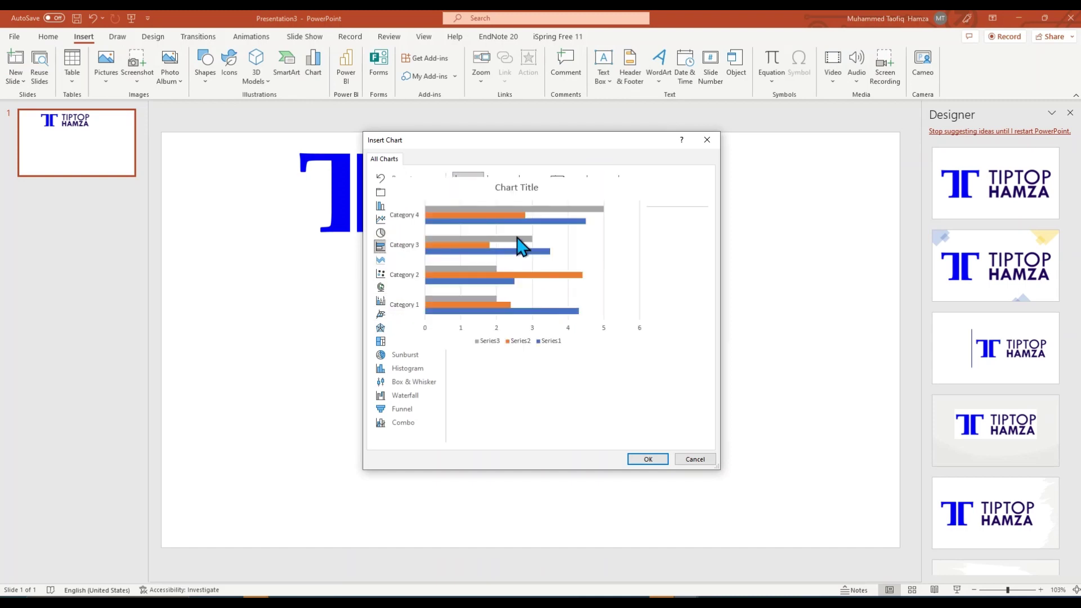
pyautogui.click(500, 188)
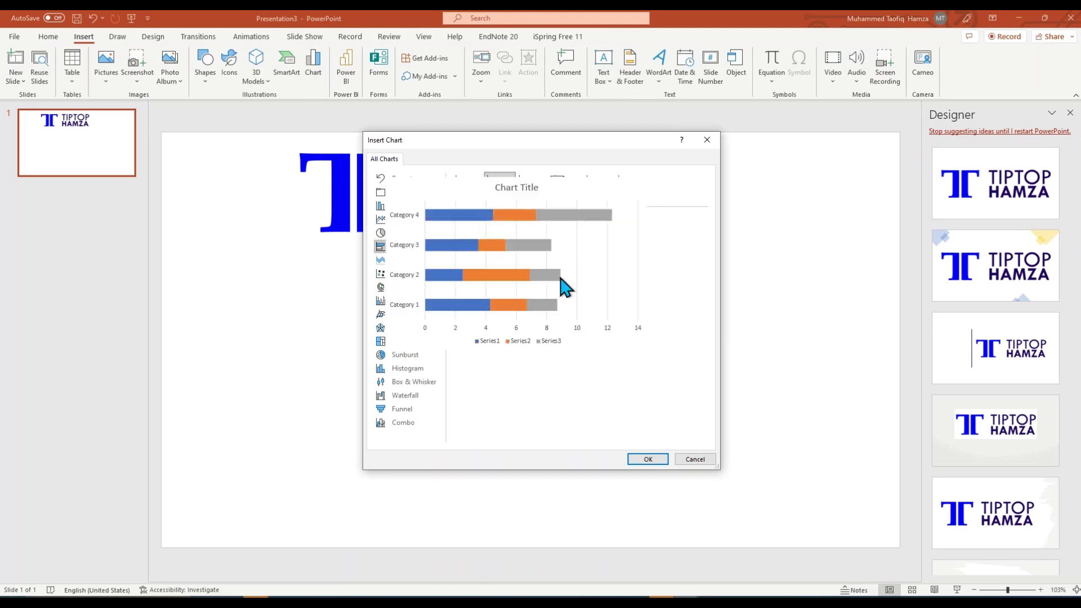
pyautogui.click(647, 459)
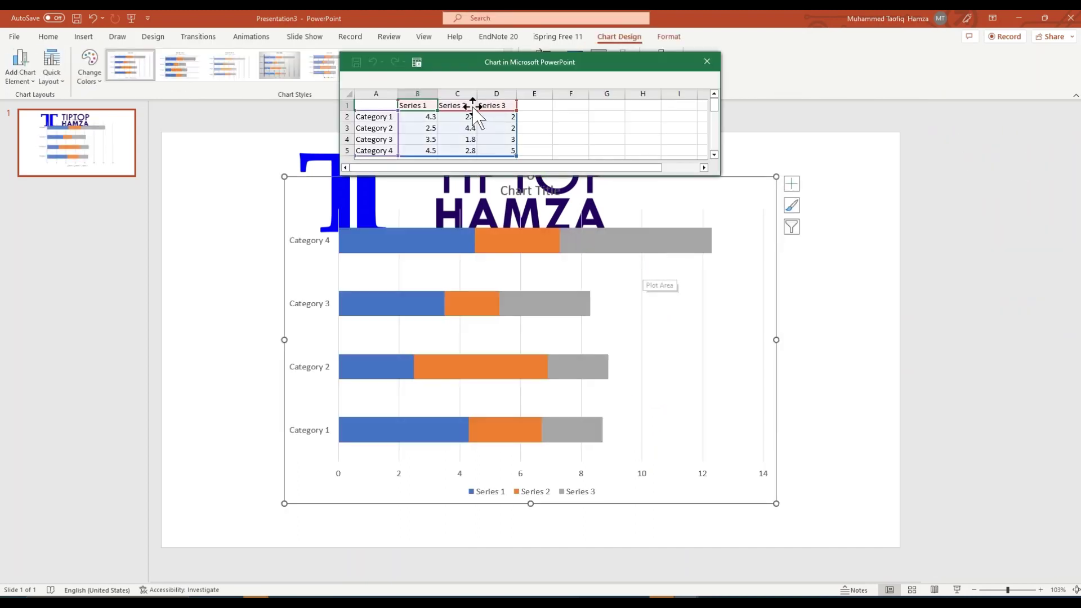
# Close the PowerPoint chart data sheet and shrink the stacked bar chart on the slide
pyautogui.click(707, 61)
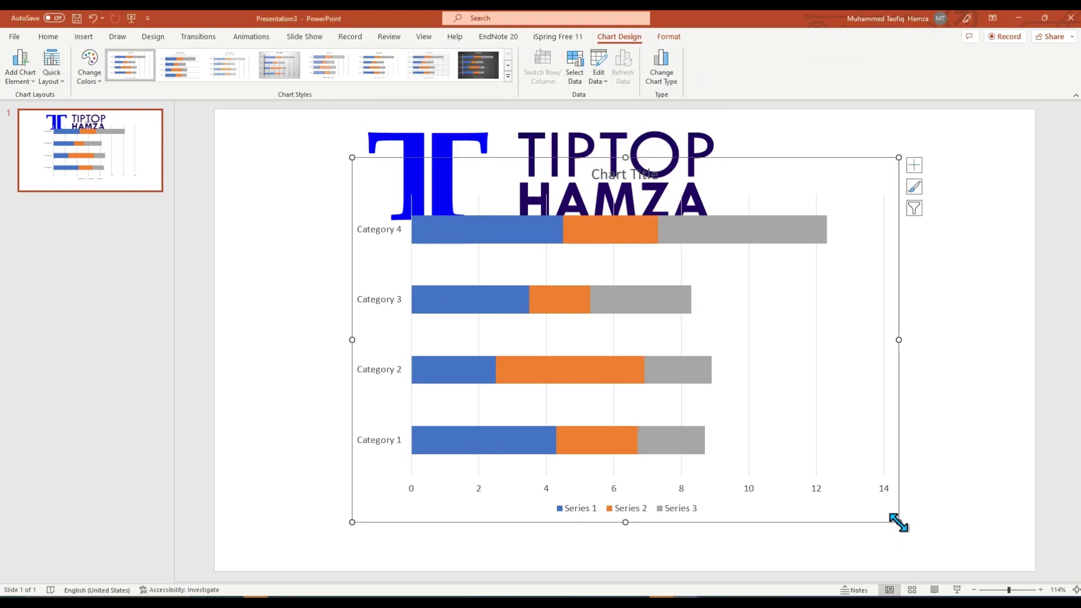
pyautogui.moveTo(898, 523); pyautogui.dragTo(787, 426)
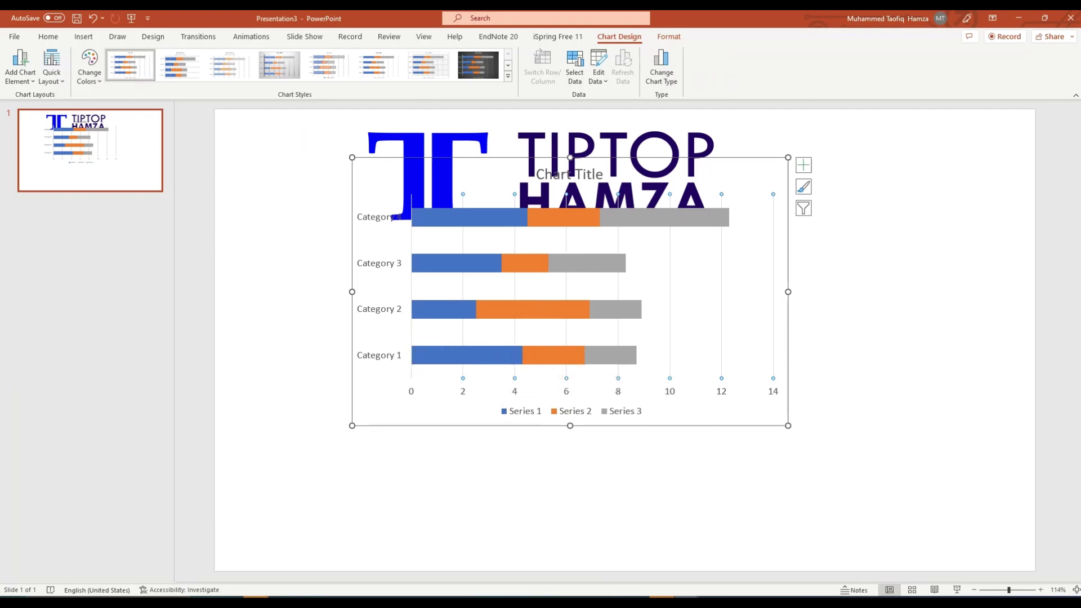
pyautogui.hotkey('alt', 'Tab')
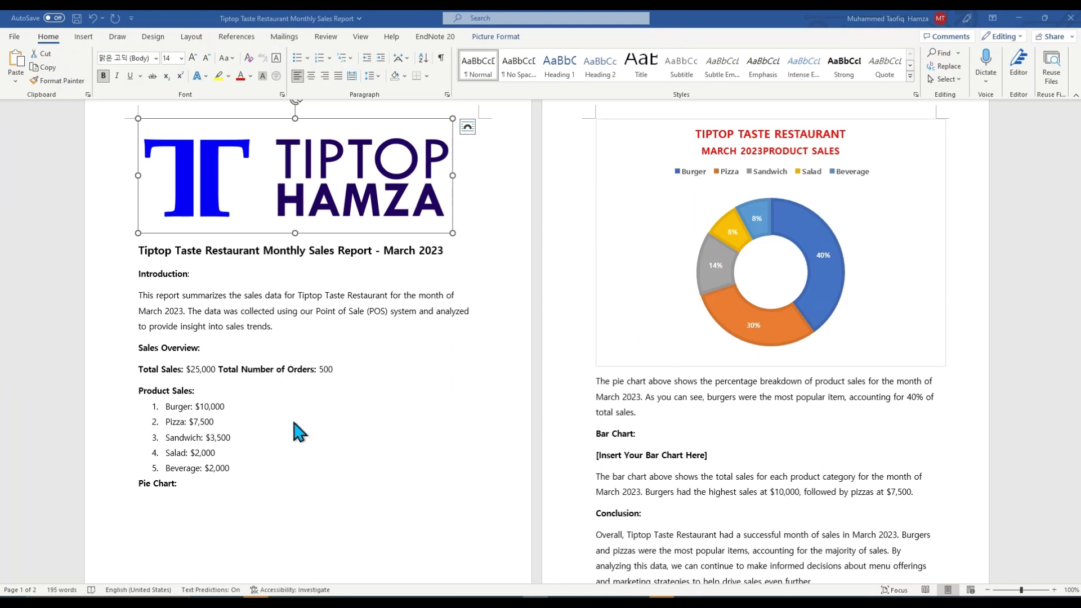